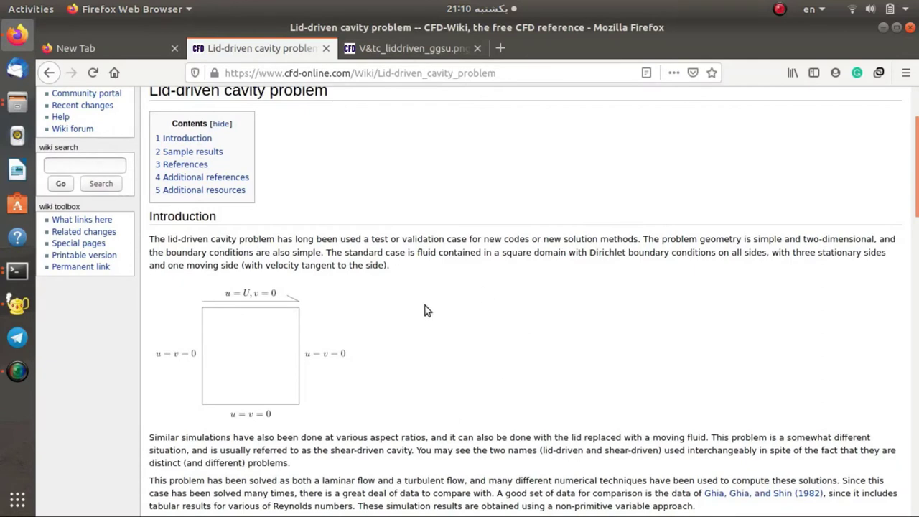
# - Examine the lid-driven cavity problem's introduction and the X velocity contours in its sample results
pyautogui.scroll(1, 357, 291)
pyautogui.scroll(1, 357, 292)
pyautogui.scroll(-7, 316, 284)
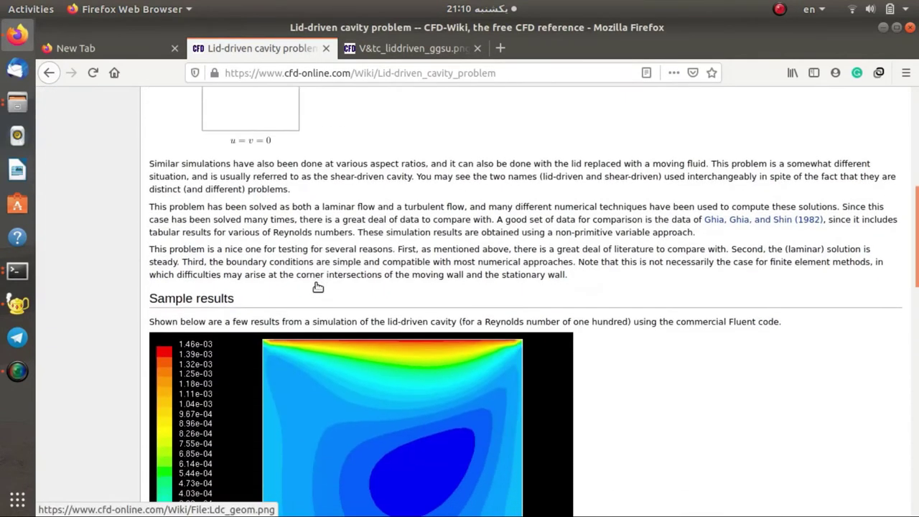
pyautogui.scroll(-3, 318, 287)
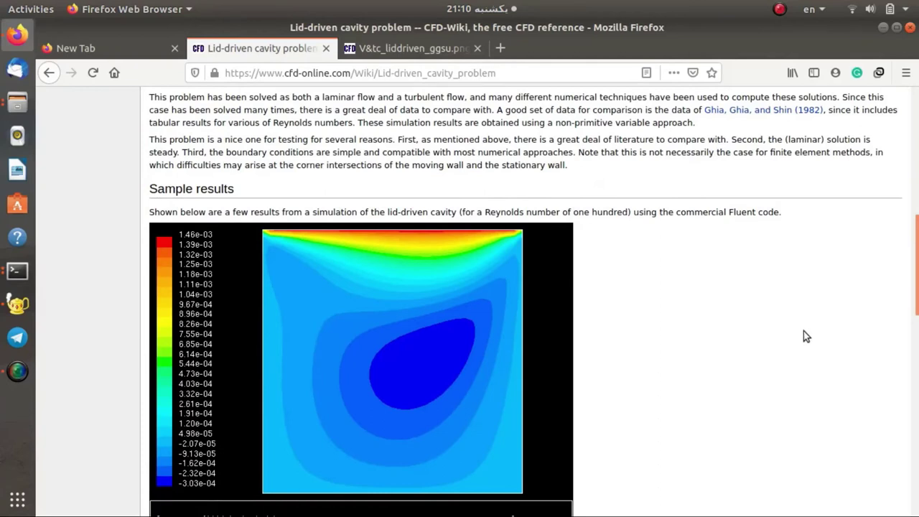
pyautogui.scroll(-5, 804, 334)
pyautogui.scroll(3, 803, 335)
pyautogui.scroll(-1, 804, 334)
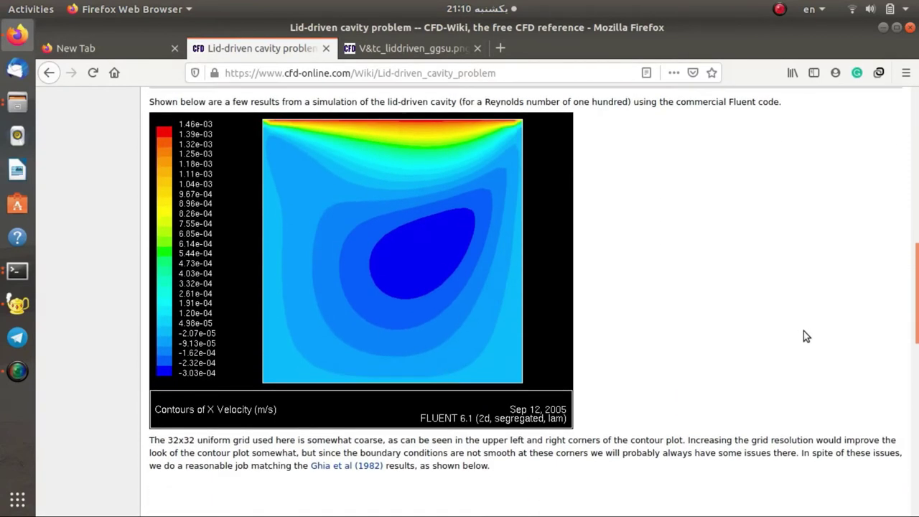
pyautogui.scroll(3, 742, 336)
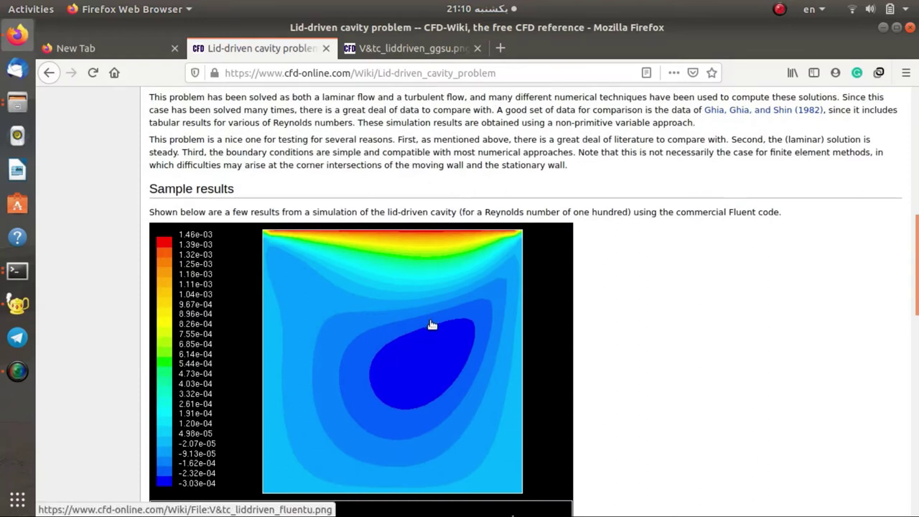
# - Examine the u/U versus y/L plot and its x/L = 0.5 description, then switch to the full-size plot image
pyautogui.scroll(-7, 432, 326)
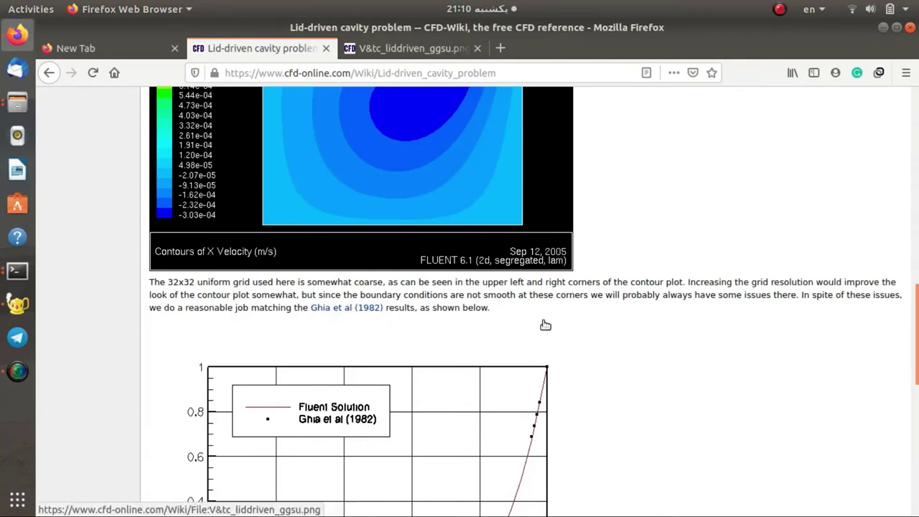
pyautogui.scroll(-3, 546, 326)
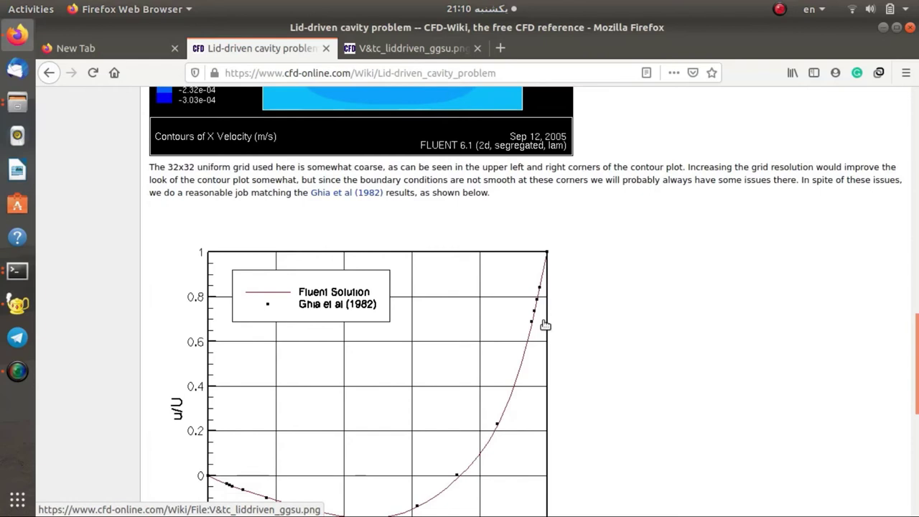
pyautogui.scroll(-3, 546, 326)
pyautogui.scroll(-1, 545, 326)
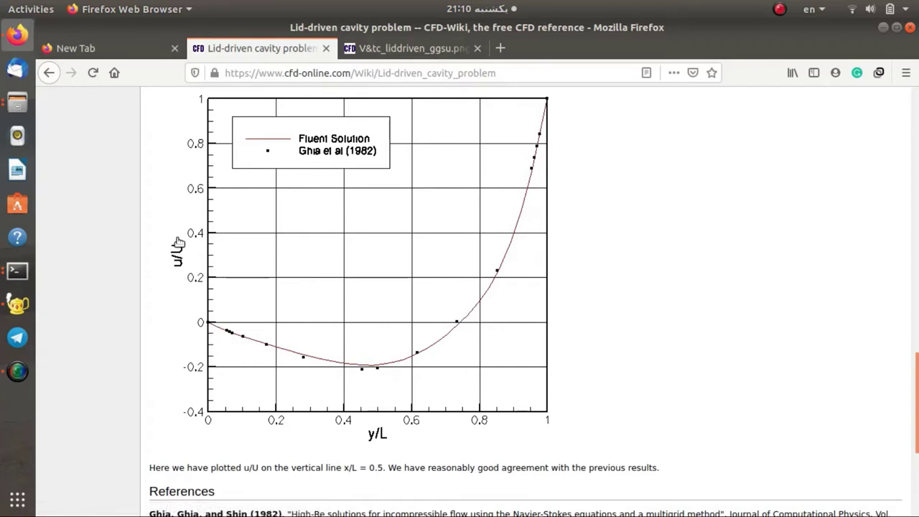
pyautogui.tripleClick(329, 469)
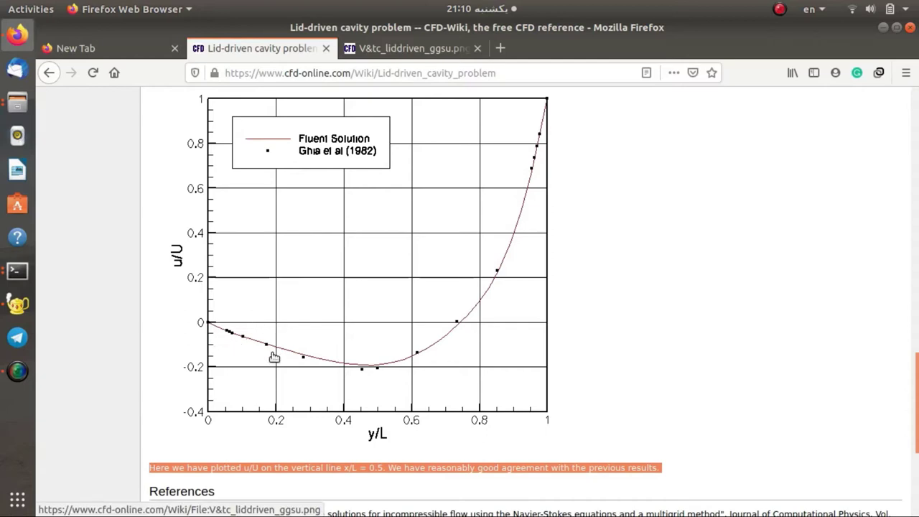
pyautogui.hotkey('ctrl', 'Tab')
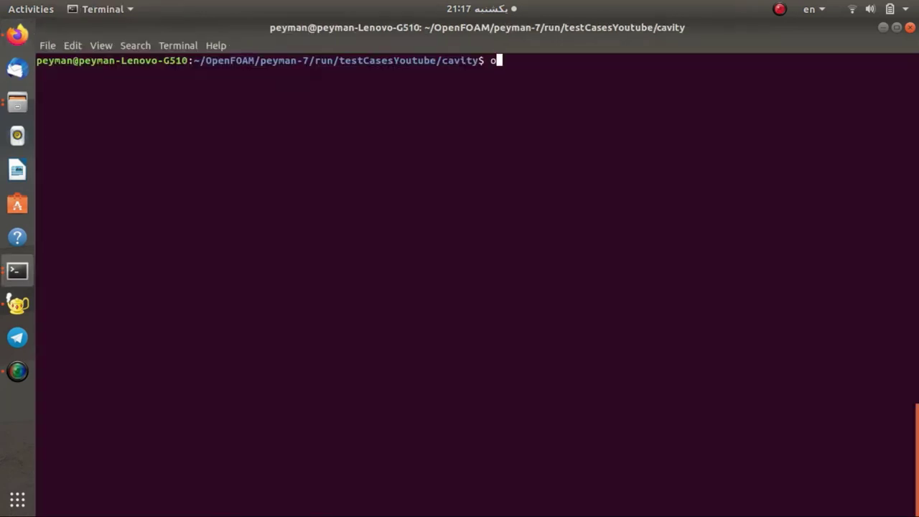
# - Load the OpenFOAM environment with of7 and list the cavity case directory with ls
pyautogui.write('f7')
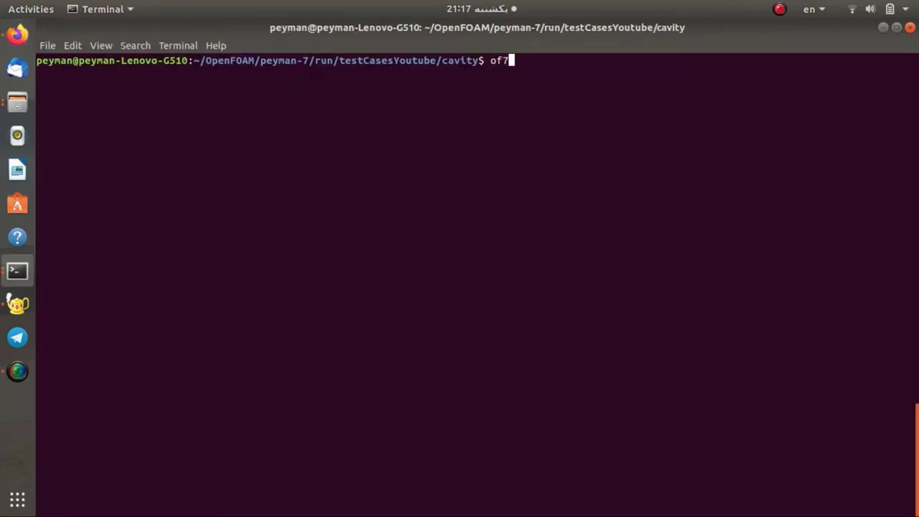
pyautogui.press('Return')
pyautogui.write('ls')
pyautogui.press('Return')
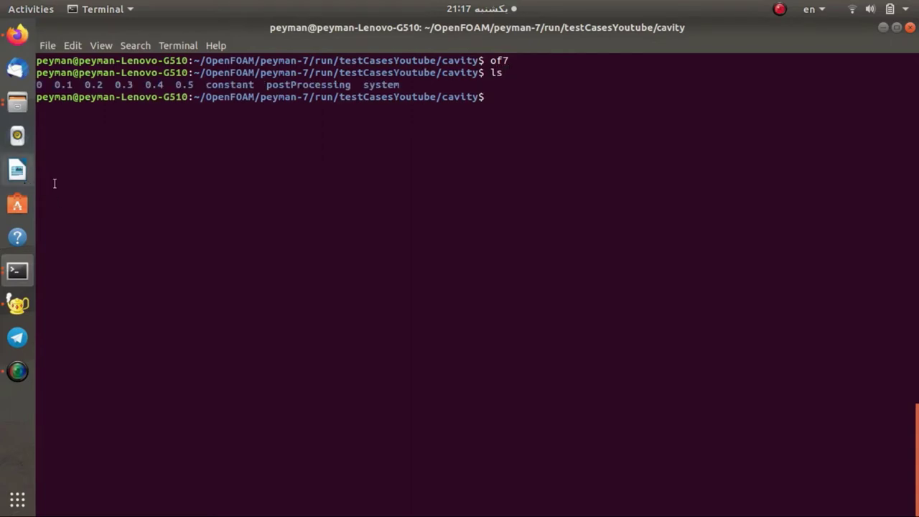
pyautogui.moveTo(55, 84); pyautogui.dragTo(191, 85)
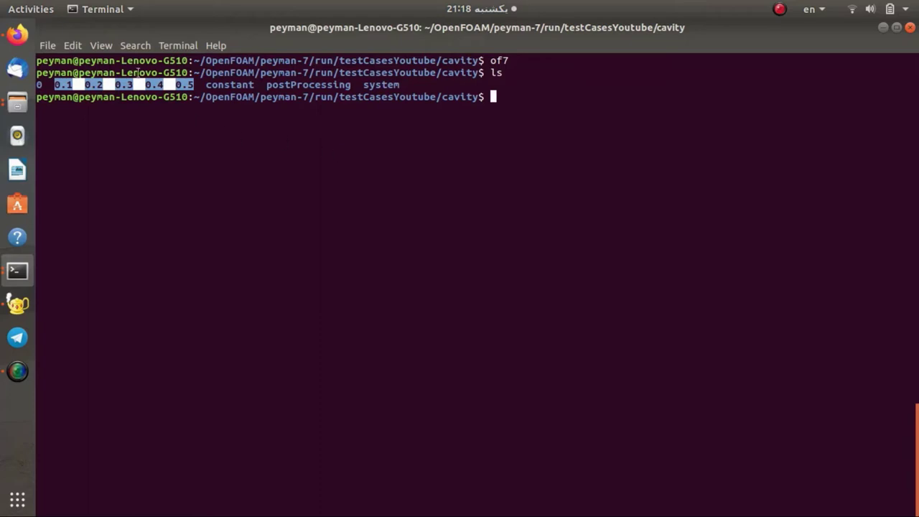
pyautogui.click(413, 144)
# - Enter the 0.1 time directory with cd 0.1 and list its contents
pyautogui.write('c')
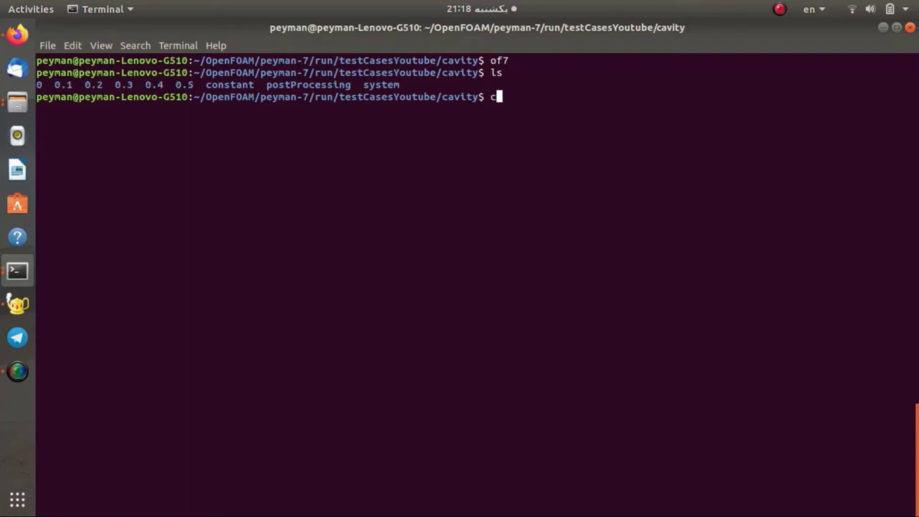
pyautogui.write('d 0.1')
pyautogui.press('Return')
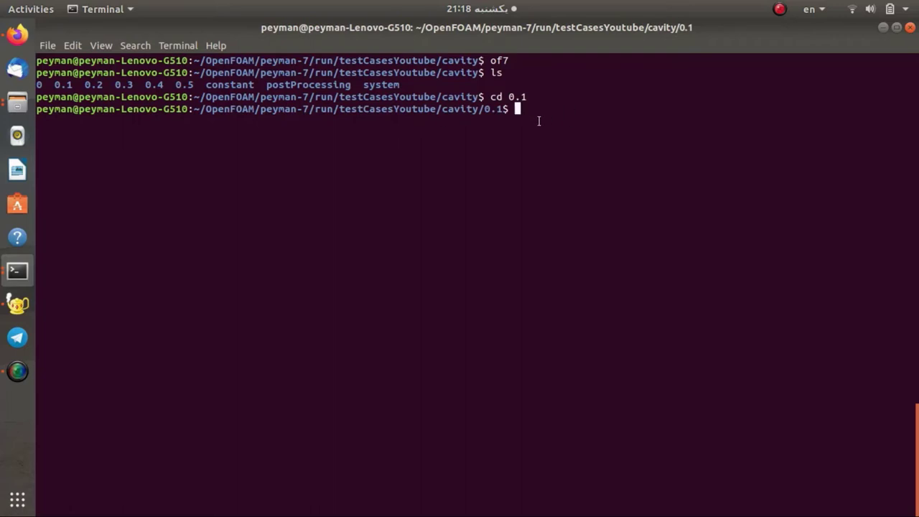
pyautogui.write('ls')
pyautogui.press('Return')
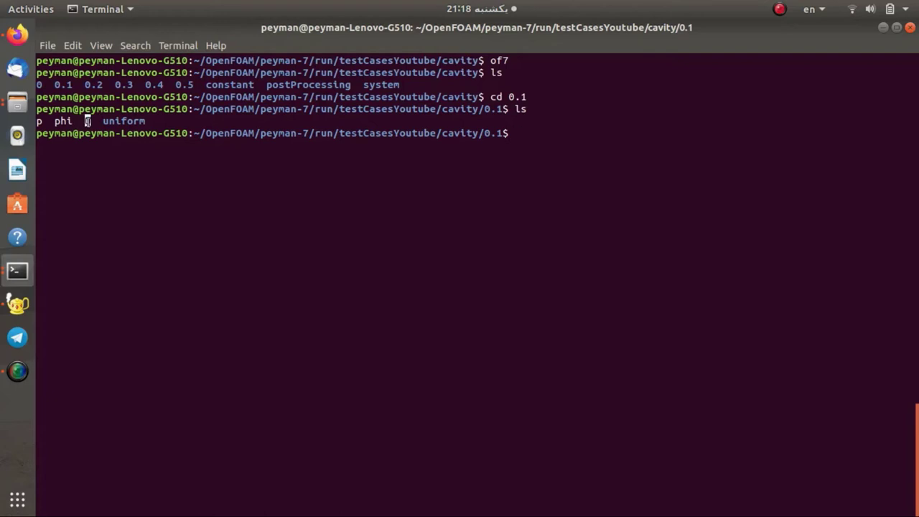
pyautogui.moveTo(147, 124); pyautogui.dragTo(109, 123)
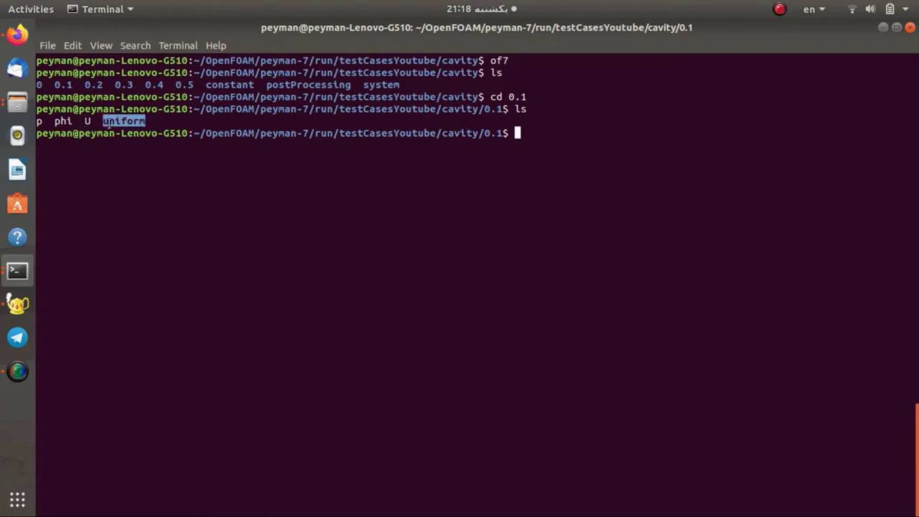
# - Open the U file of the 0.1 time directory in nano and examine its header, dimensions and internal field vectors
pyautogui.click(518, 165)
pyautogui.write('nano U')
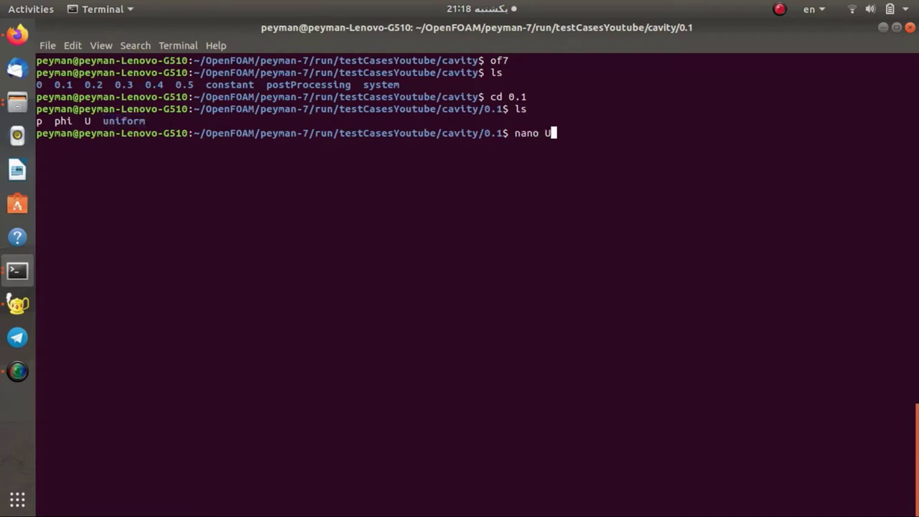
pyautogui.press('Return')
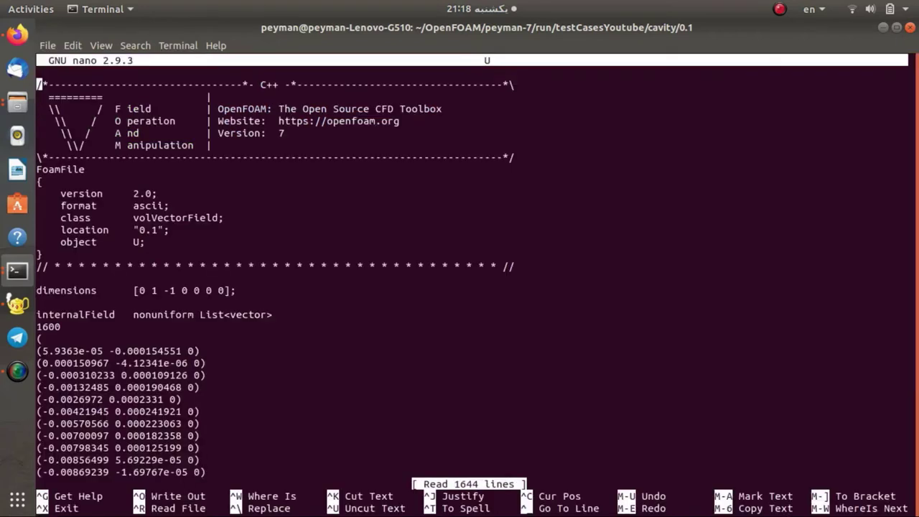
pyautogui.moveTo(195, 291); pyautogui.dragTo(134, 291)
pyautogui.moveTo(134, 363); pyautogui.dragTo(58, 327)
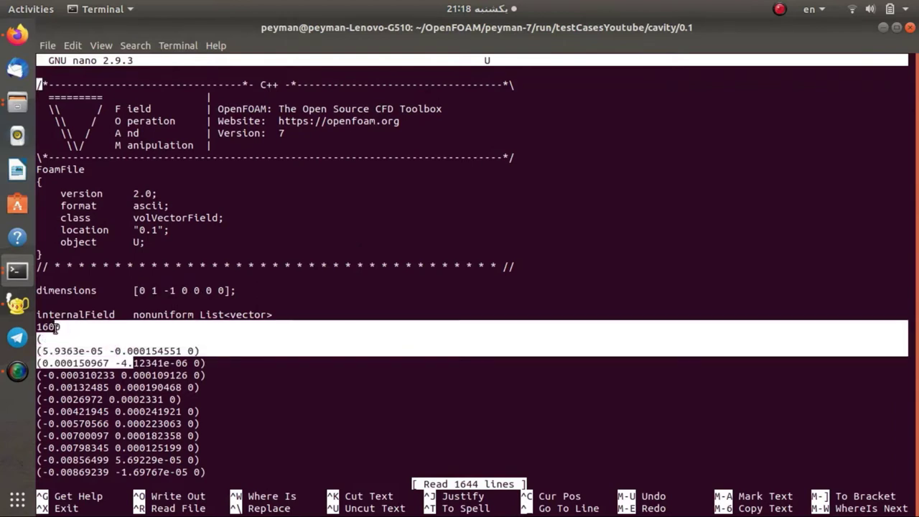
pyautogui.moveTo(176, 218); pyautogui.dragTo(151, 218)
pyautogui.tripleClick(160, 230)
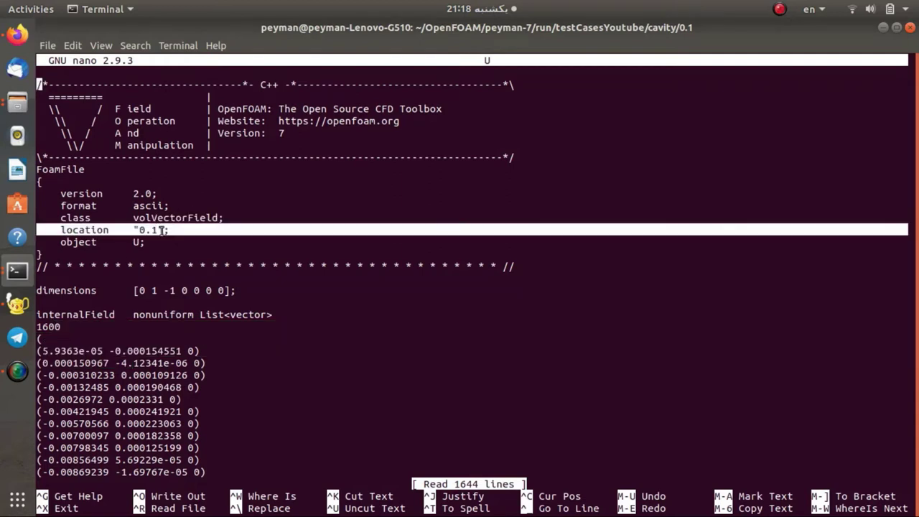
pyautogui.scroll(-12, 193, 397)
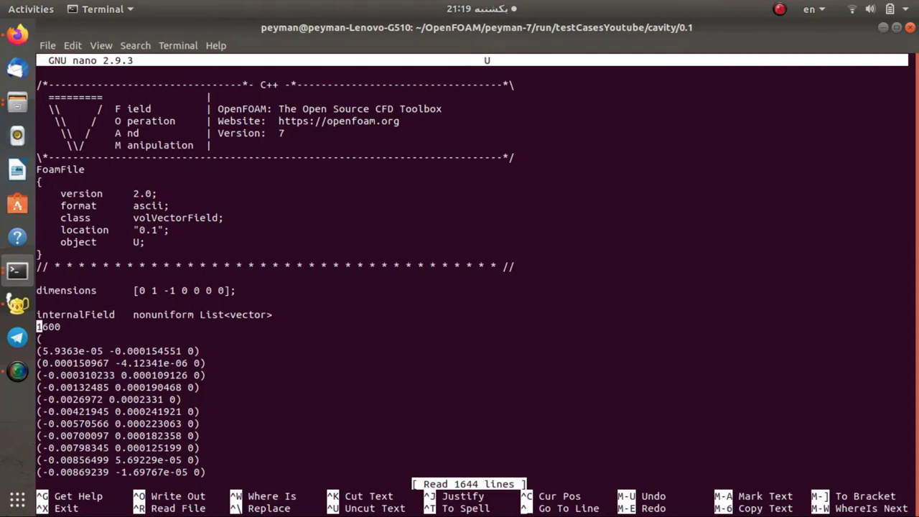
pyautogui.scroll(-10, 193, 396)
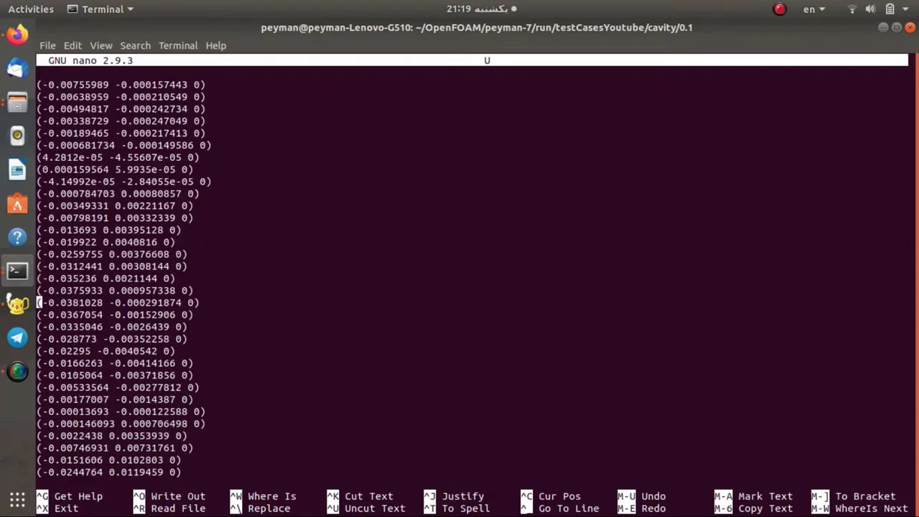
pyautogui.scroll(-11, 193, 396)
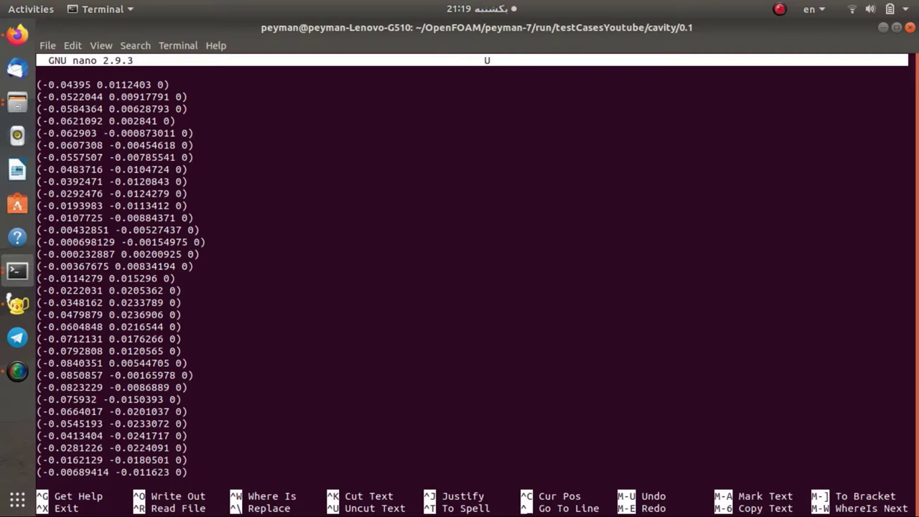
# - Exit nano without saving the U file and return to the cavity case directory with cd .
pyautogui.write('x')
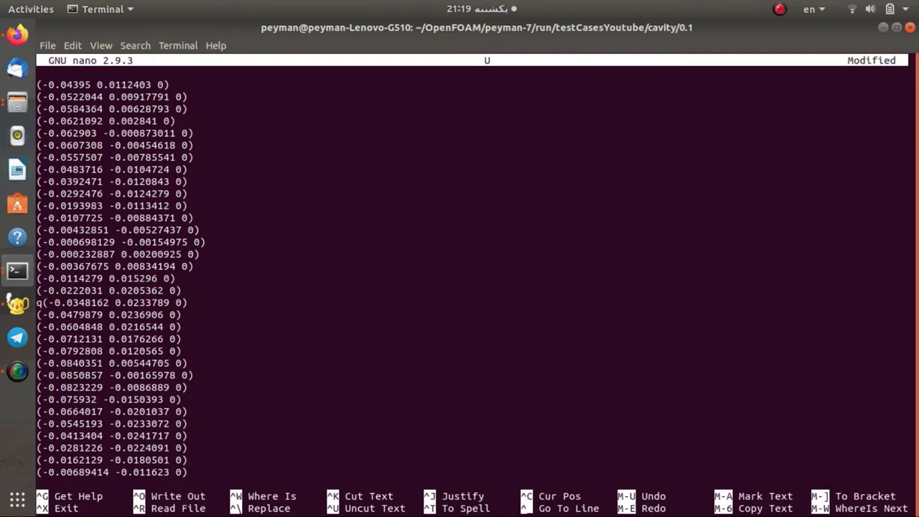
pyautogui.press('BackSpace')
pyautogui.hotkey('ctrl', 'x')
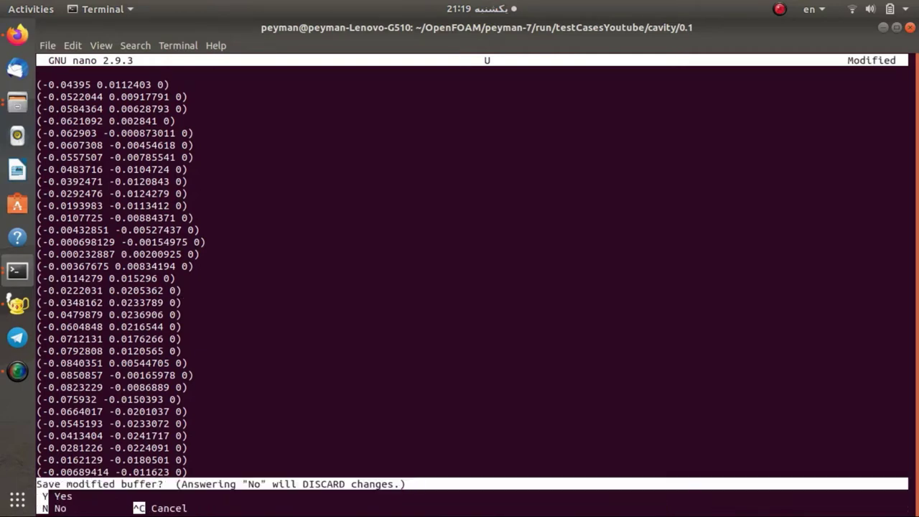
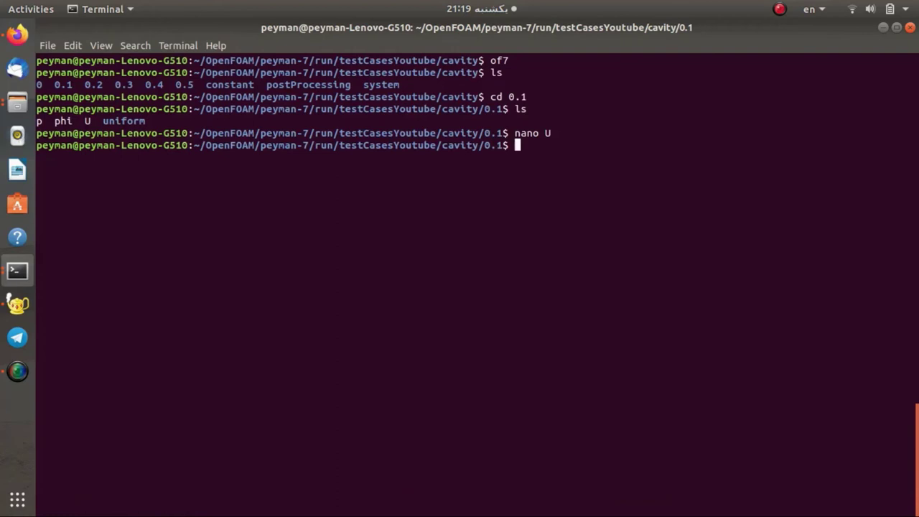
pyautogui.press('Return')
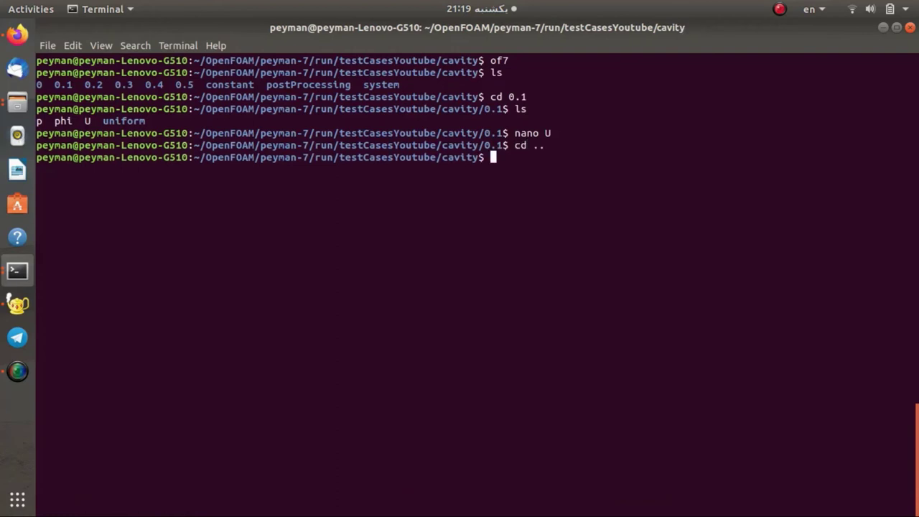
# - Open the cavity case in ParaView by running paraFoam in the terminal
pyautogui.write('paraF')
pyautogui.write('oam')
pyautogui.press('Return')
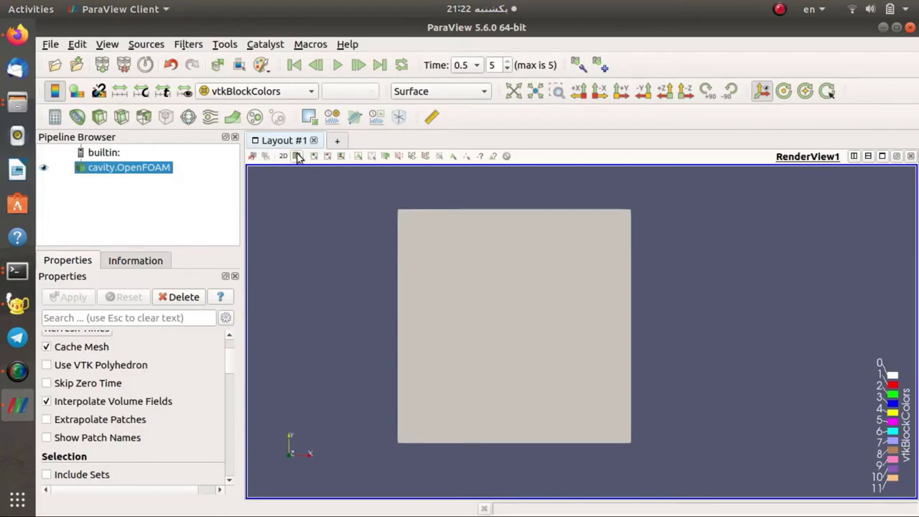
# - Colour the cavity by the U point field, then check the reference u/U plot in Firefox and return to ParaView
pyautogui.click(267, 92)
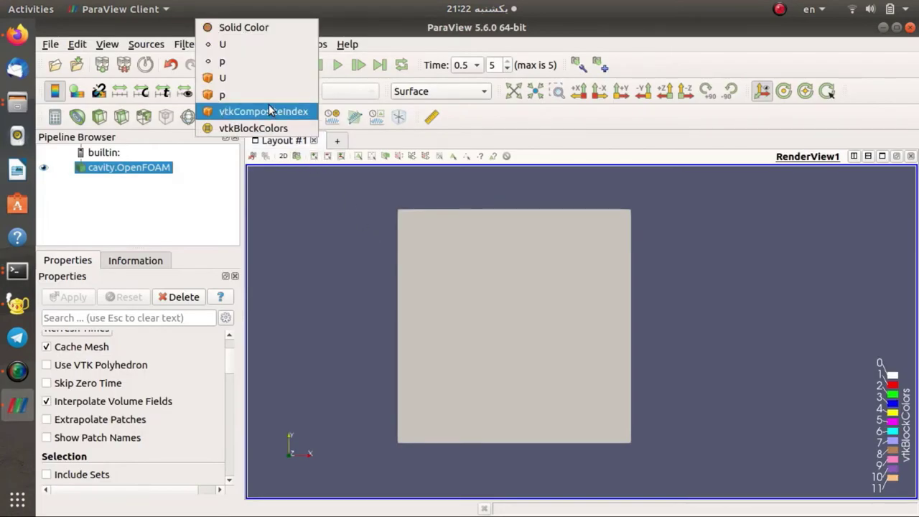
pyautogui.click(234, 47)
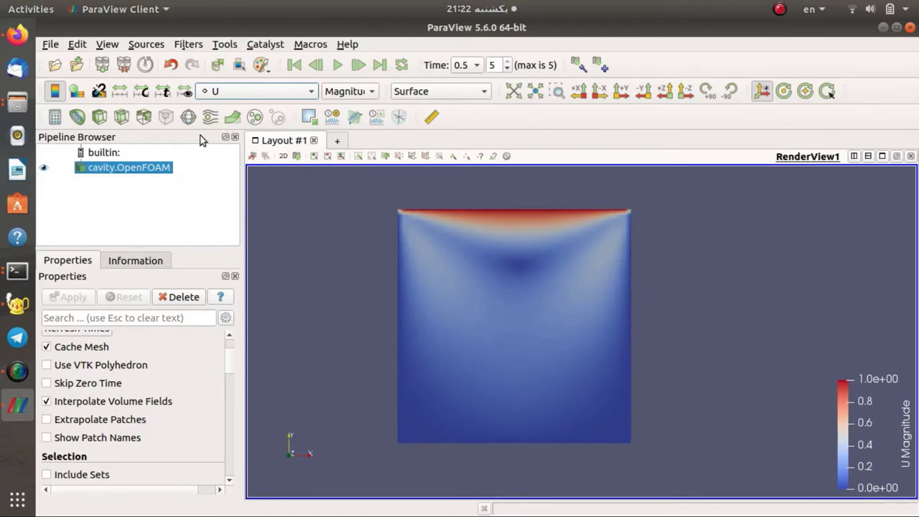
pyautogui.click(18, 33)
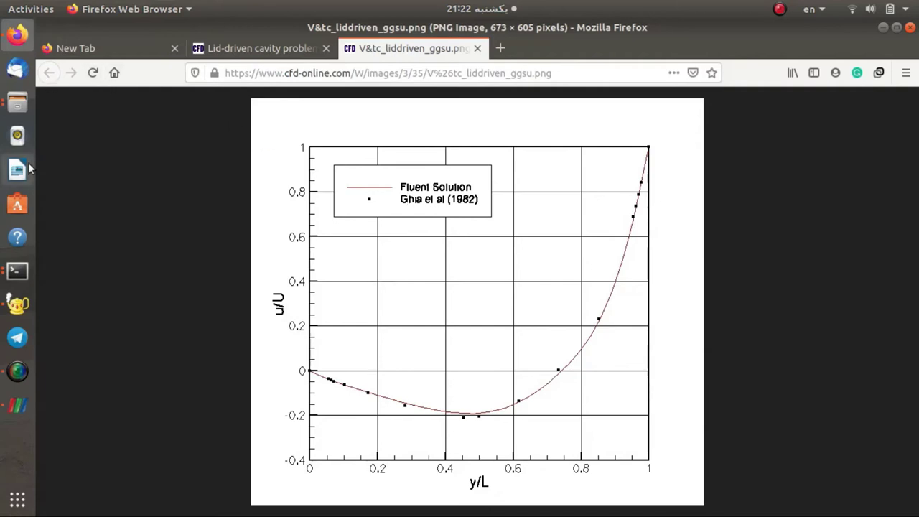
pyautogui.click(17, 405)
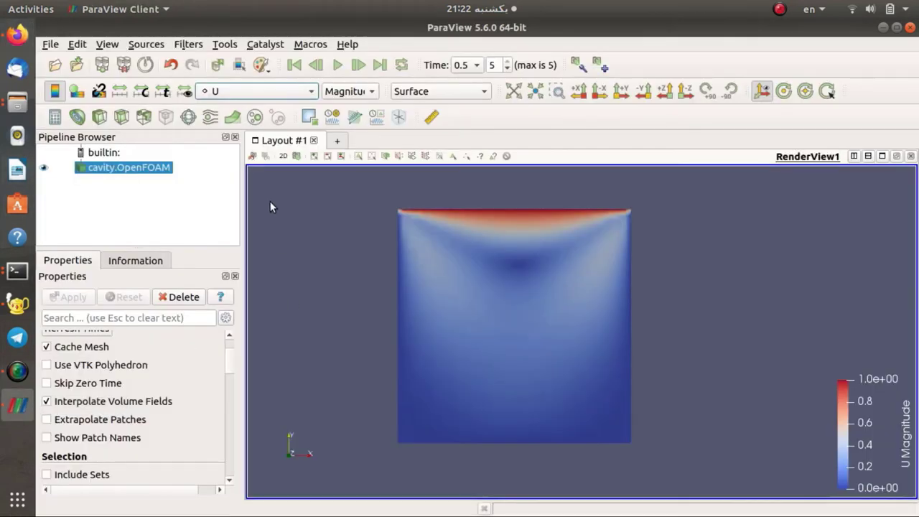
# - Search for "plot" and add a Plot Over Line filter to cavity.OpenFOAM
pyautogui.click(149, 44)
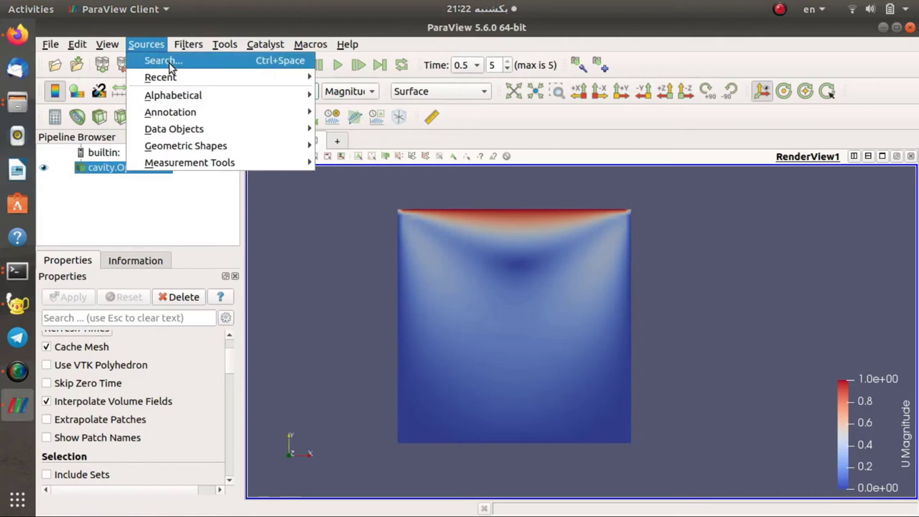
pyautogui.click(169, 64)
pyautogui.write('plot')
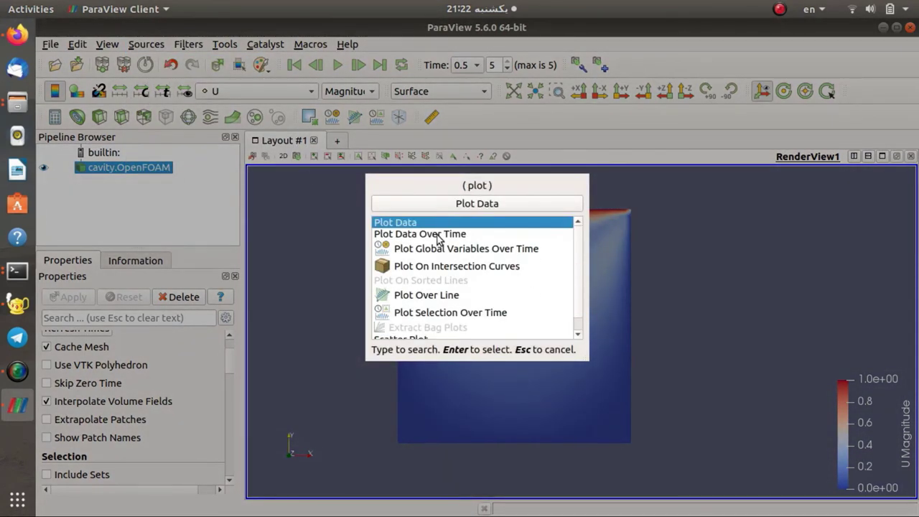
pyautogui.press('Down')
pyautogui.press('Down')
pyautogui.press('Down')
pyautogui.press('Down')
pyautogui.click(459, 207)
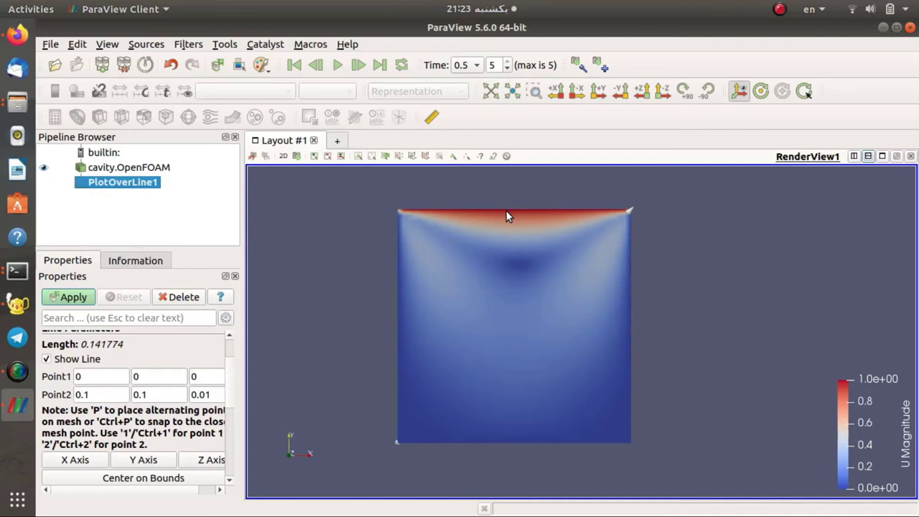
# - Set Point1 of the Plot Over Line filter to 0.05, 0, 0
pyautogui.click(117, 376)
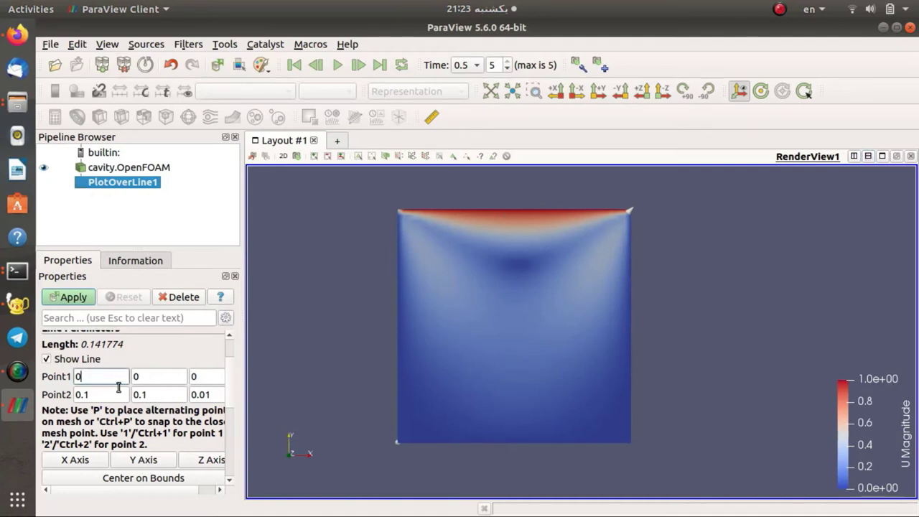
pyautogui.write('.05')
pyautogui.press('Tab')
pyautogui.write('0.')
pyautogui.press('Tab')
pyautogui.press('Tab')
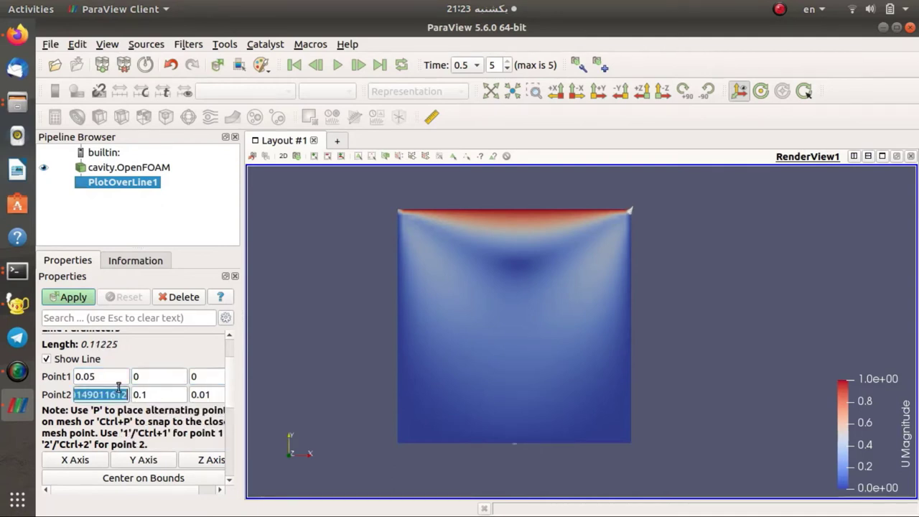
# - Set Point2 of the line to 0.05, 0.1, 0 and apply the Plot Over Line filter
pyautogui.write('0.05')
pyautogui.press('Tab')
pyautogui.write('0.1')
pyautogui.press('Tab')
pyautogui.write('0')
pyautogui.press('Tab')
pyautogui.click(70, 299)
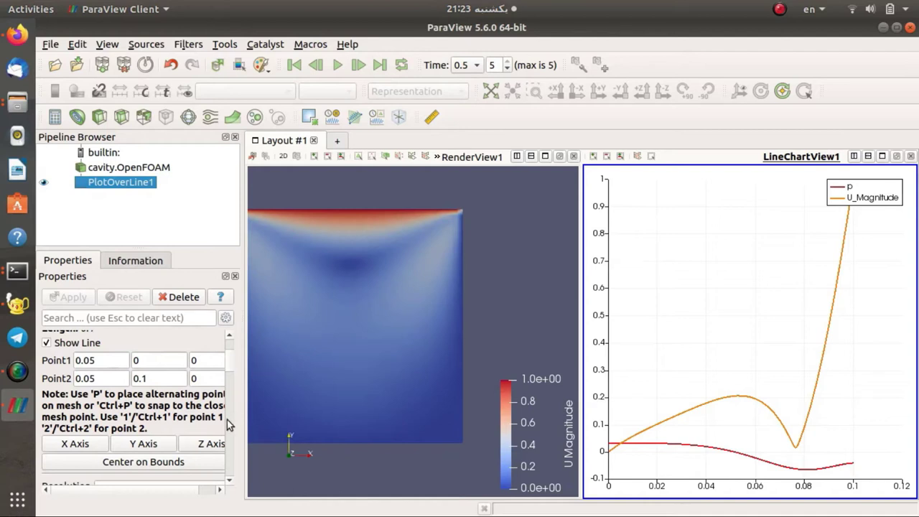
# - Show only the U_X series in the line chart, hiding U_Magnitude and p
pyautogui.scroll(-10, 227, 419)
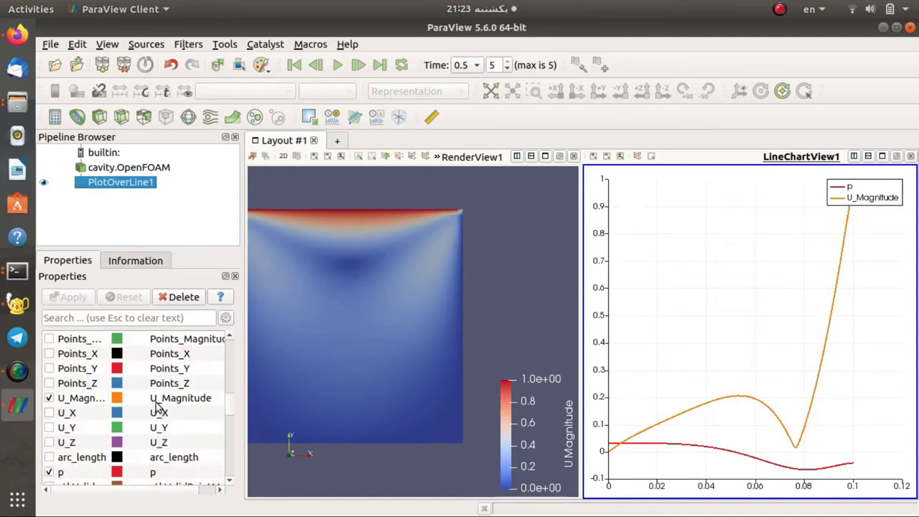
pyautogui.click(48, 398)
pyautogui.click(48, 471)
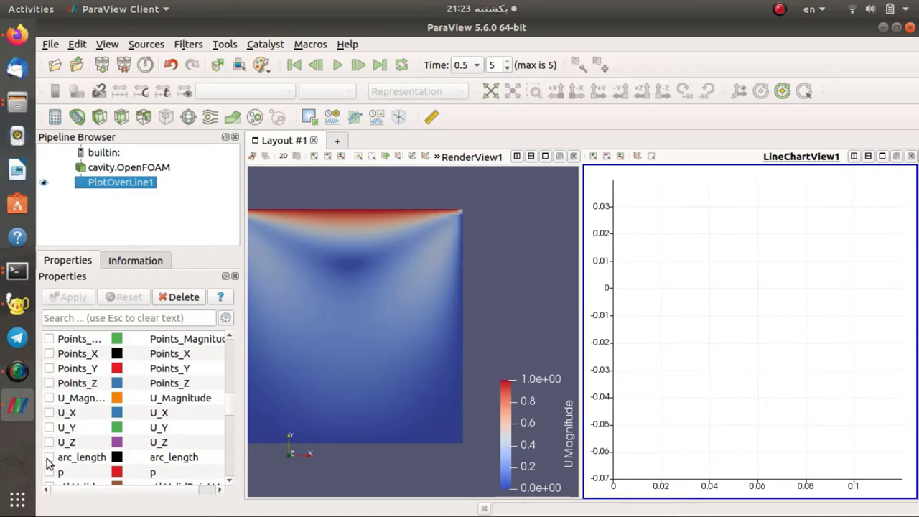
pyautogui.click(49, 413)
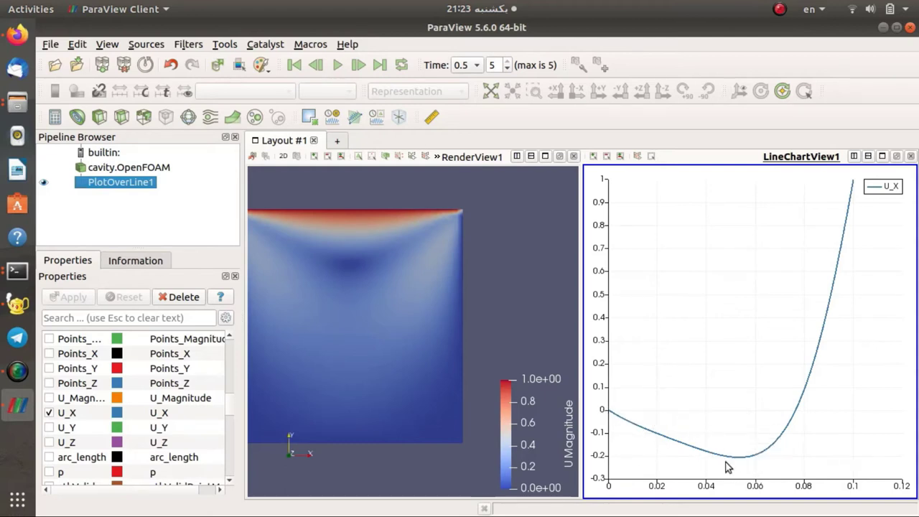
# - Compare the U_X curve along the centreline with the reference u/U plot open in Firefox
pyautogui.moveTo(740, 450)
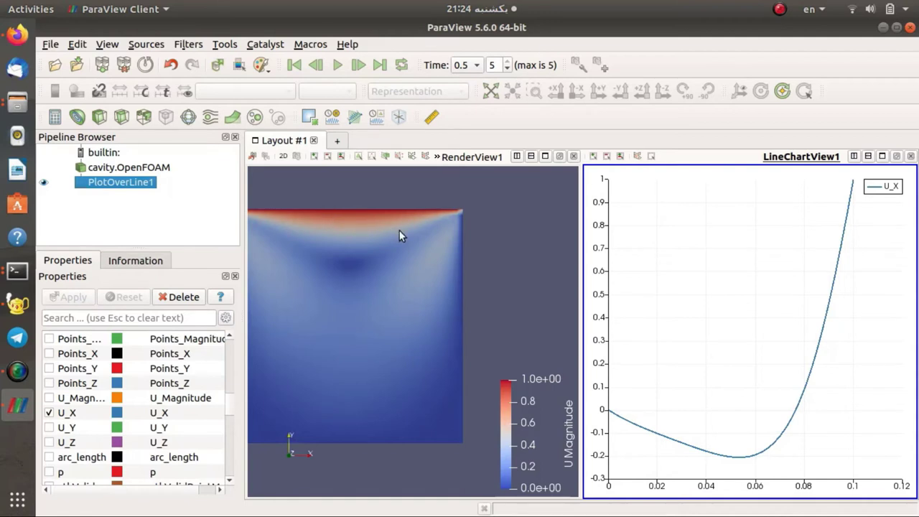
pyautogui.moveTo(640, 422)
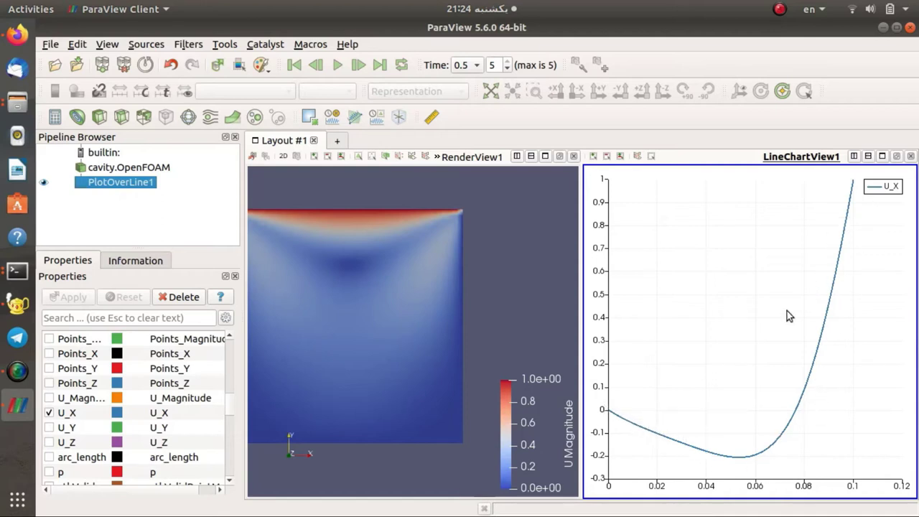
pyautogui.click(17, 34)
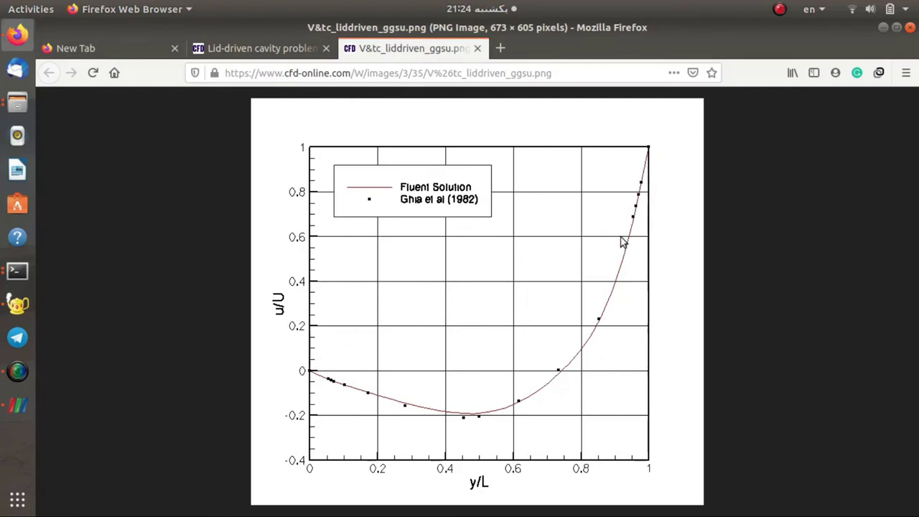
pyautogui.hotkey('alt', 'Tab')
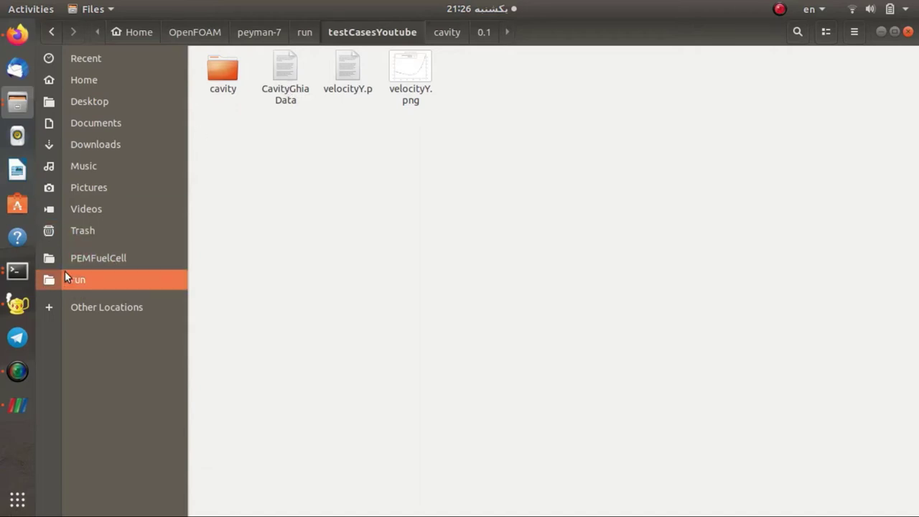
# - Switch to Geany and examine the two columns of reference data in the CavityGhiaData file
pyautogui.click(17, 304)
pyautogui.moveTo(308, 314); pyautogui.dragTo(161, 123)
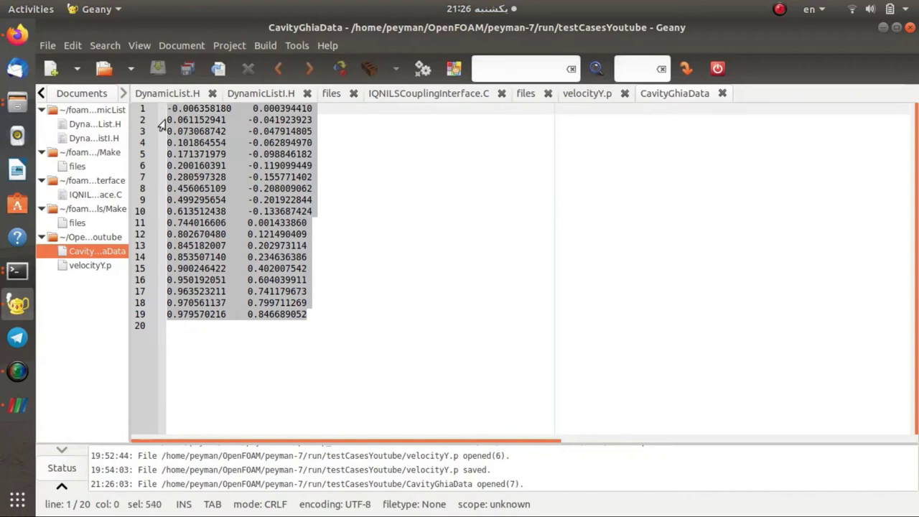
pyautogui.click(313, 190)
pyautogui.moveTo(309, 280); pyautogui.dragTo(264, 109)
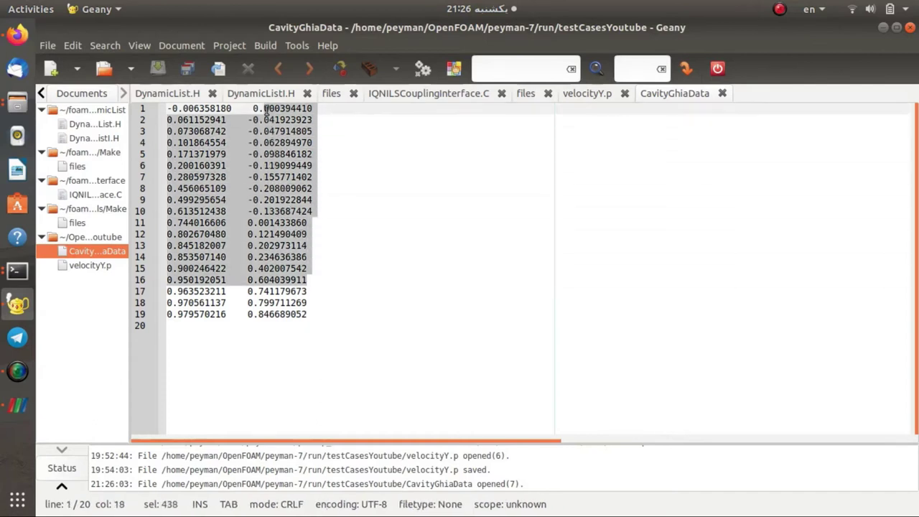
pyautogui.click(285, 235)
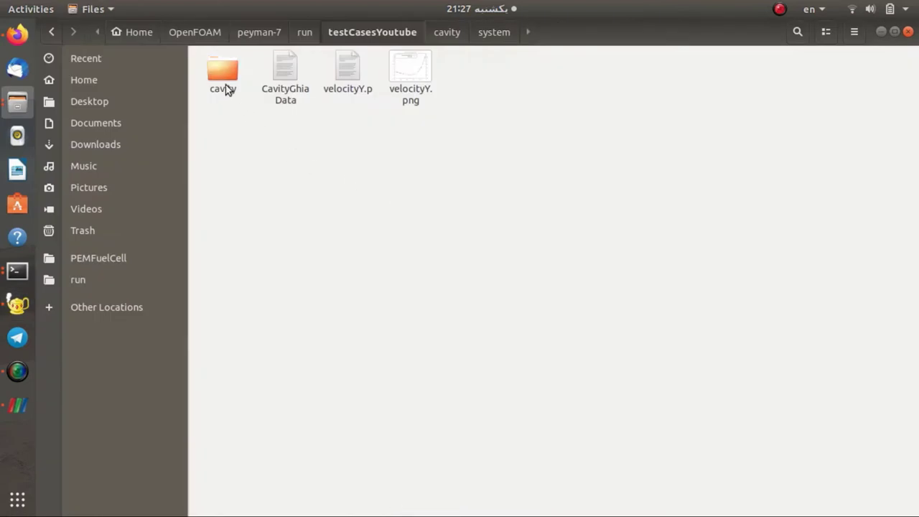
# - Open the U file from the cavity case's 0.1 folder, look through its velocity vectors, and close it
pyautogui.doubleClick(226, 86)
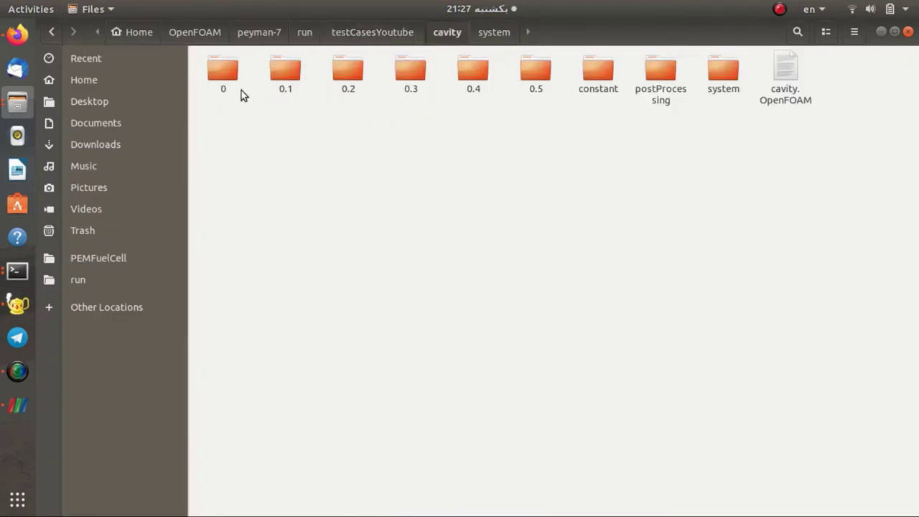
pyautogui.doubleClick(284, 87)
pyautogui.doubleClick(409, 72)
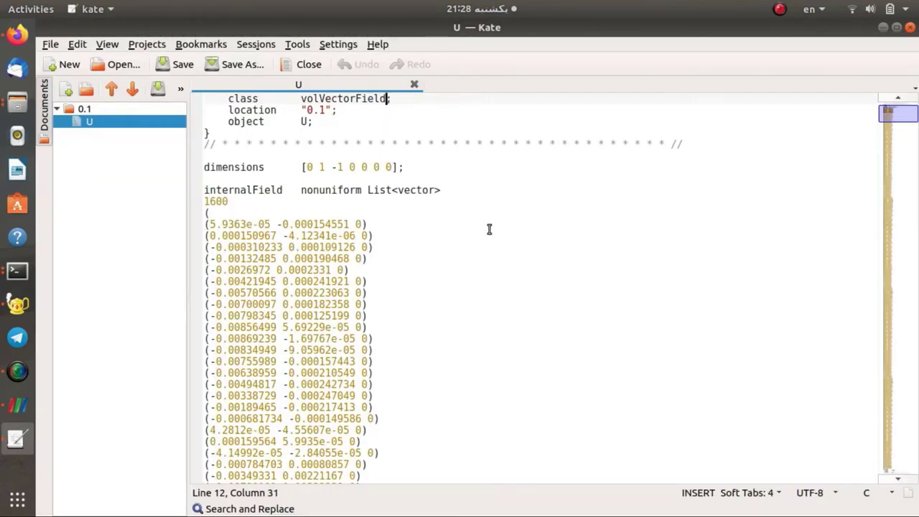
pyautogui.press('pagedown')
pyautogui.press('pagedown')
pyautogui.press('pagedown')
pyautogui.press('pagedown')
pyautogui.press('pagedown')
pyautogui.press('pagedown')
pyautogui.press('pagedown')
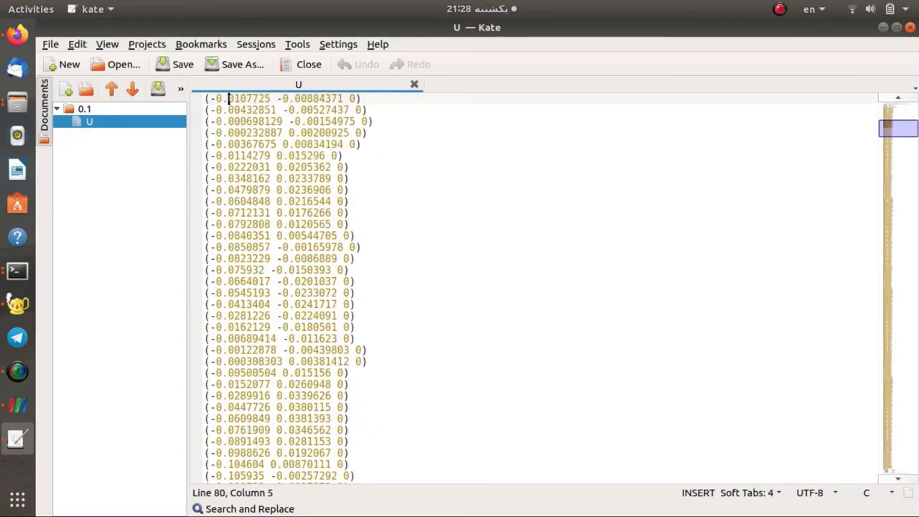
pyautogui.hotkey('ctrl', 'q')
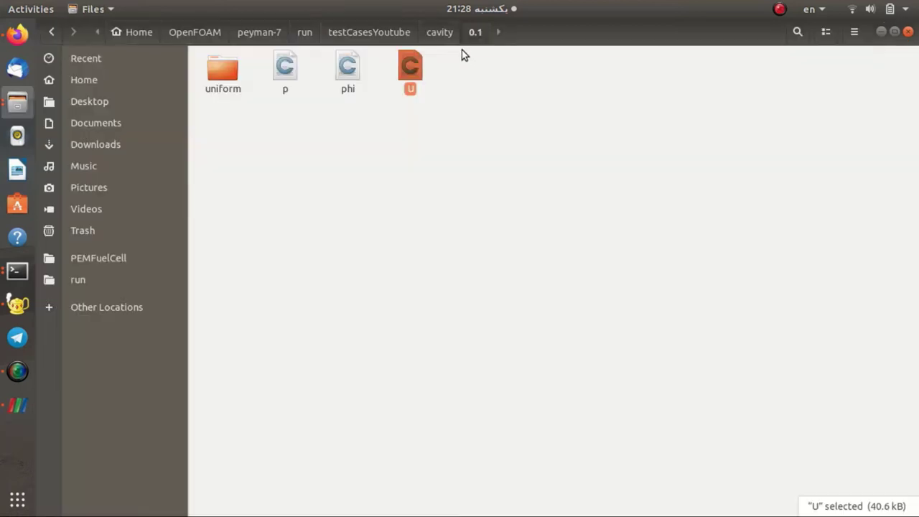
# - Open singleGraph from the cavity case's system folder and review the start and end points of the sampling line
pyautogui.click(440, 32)
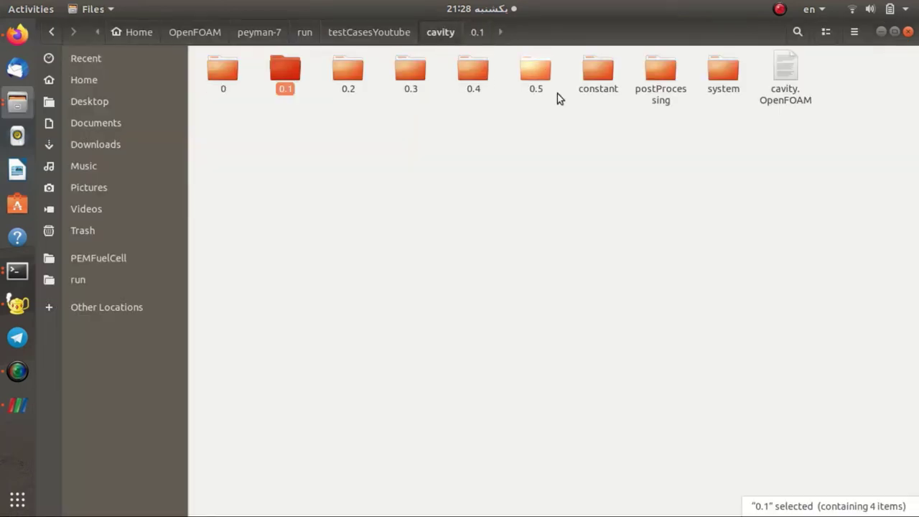
pyautogui.click(718, 101)
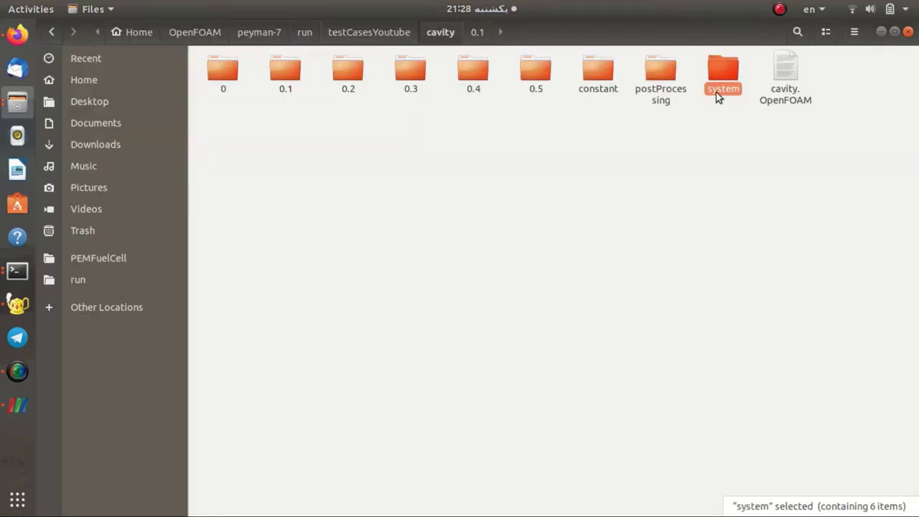
pyautogui.doubleClick(718, 97)
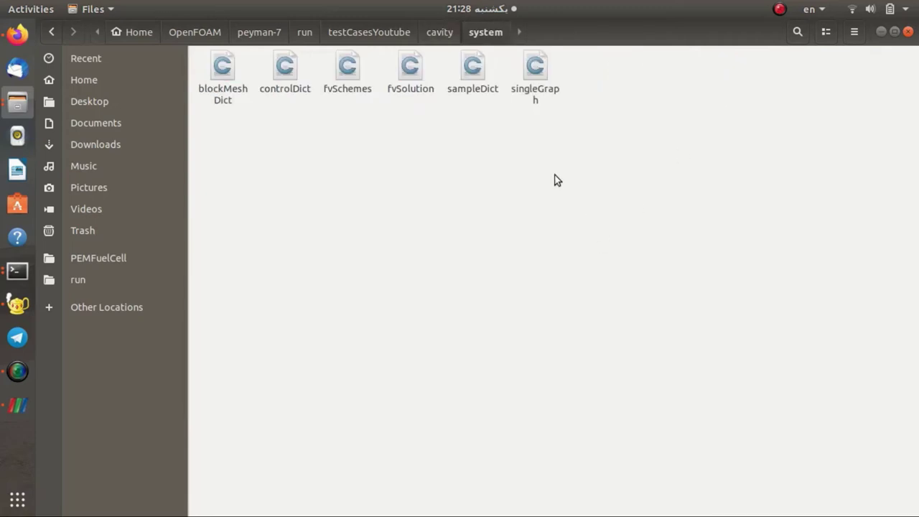
pyautogui.doubleClick(540, 95)
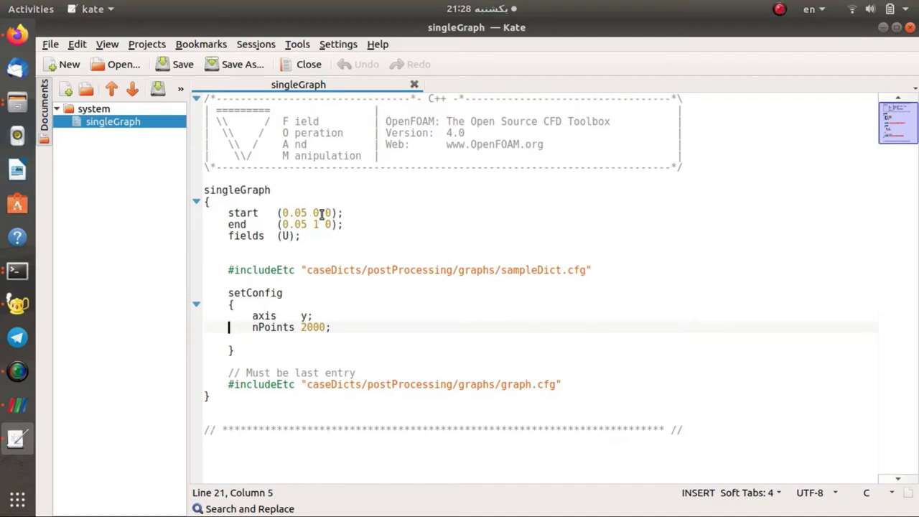
pyautogui.moveTo(321, 213); pyautogui.dragTo(276, 213)
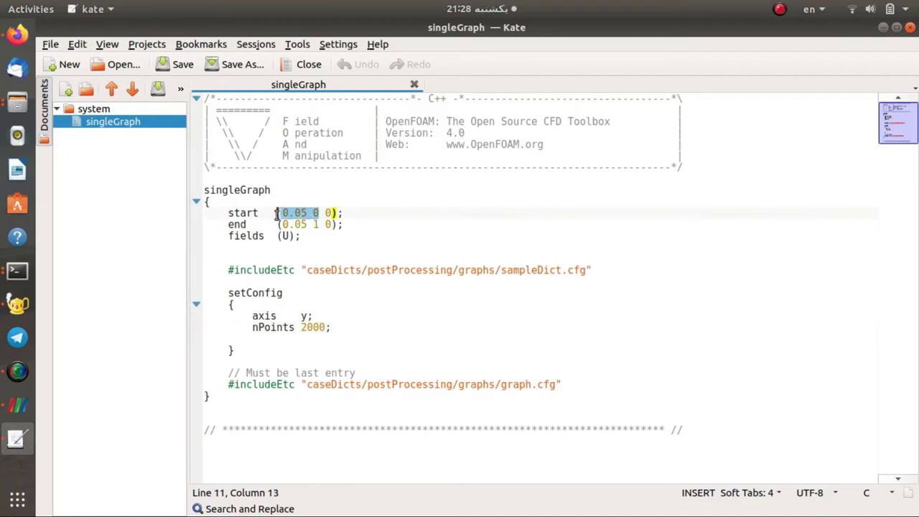
pyautogui.click(296, 213)
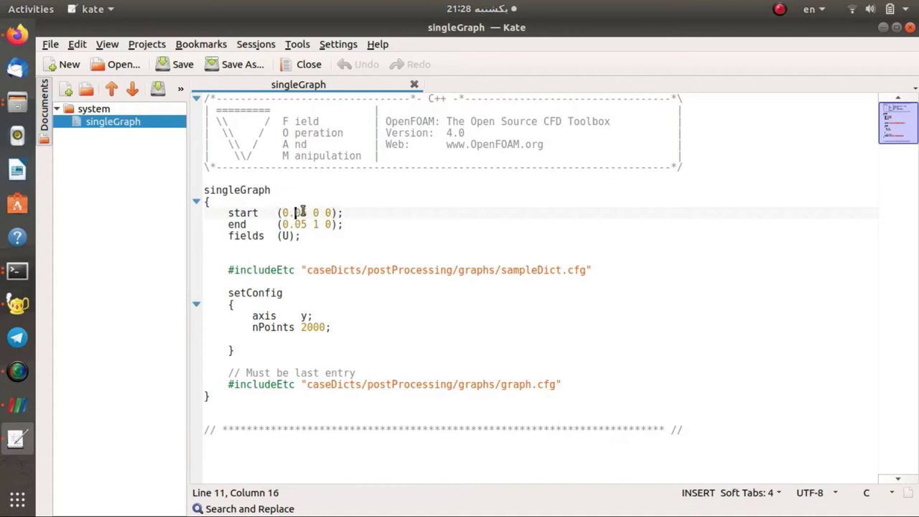
pyautogui.click(301, 224)
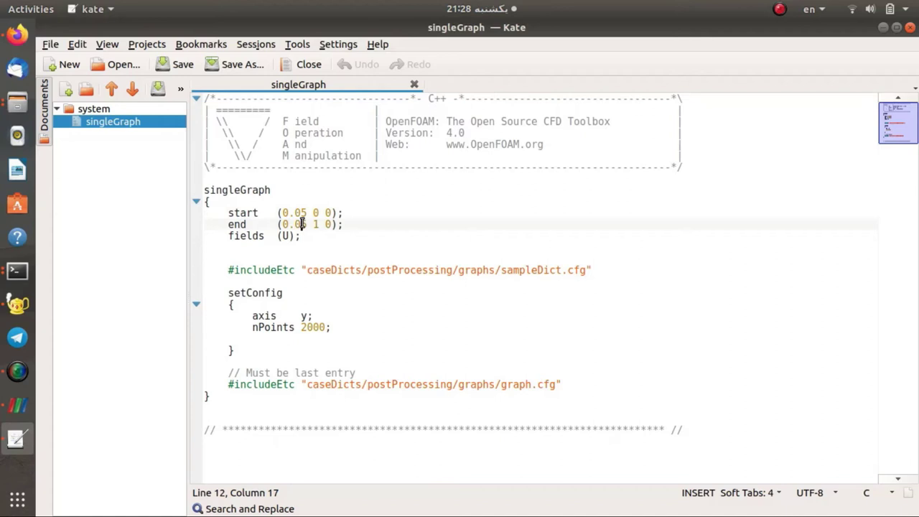
# - Add p beside U in the fields entry of singleGraph, and undo the addition
pyautogui.click(247, 235)
pyautogui.click(292, 238)
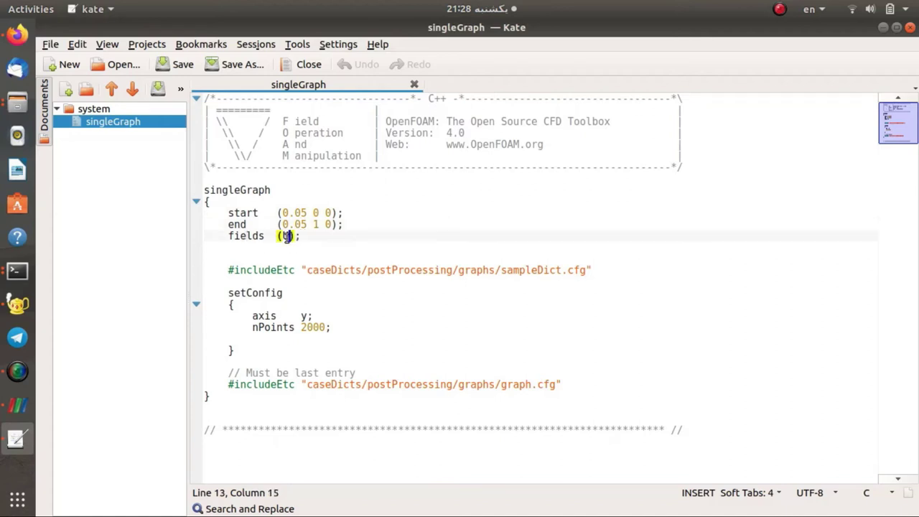
pyautogui.write('p')
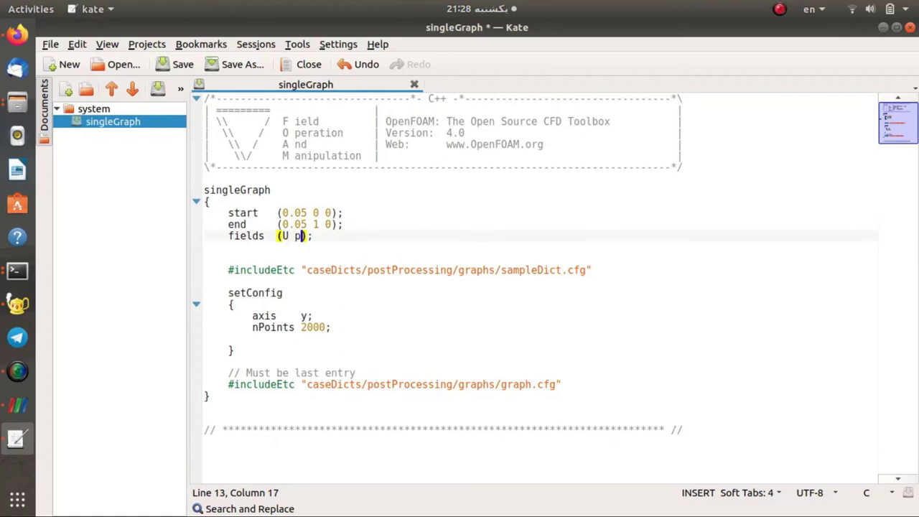
pyautogui.hotkey('ctrl', 'z')
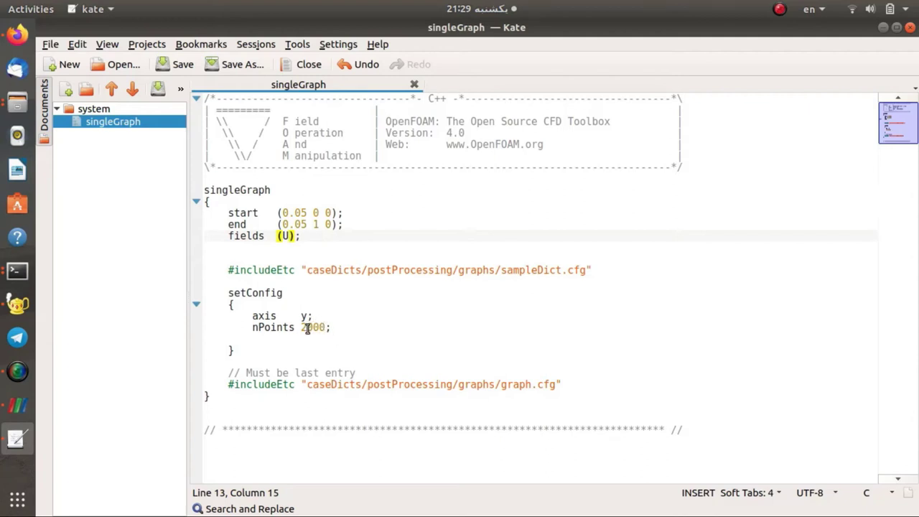
pyautogui.click(249, 339)
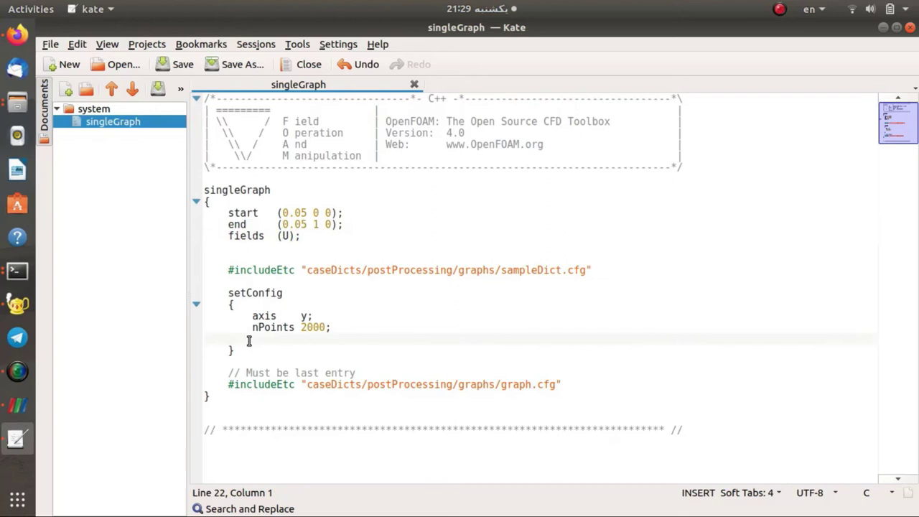
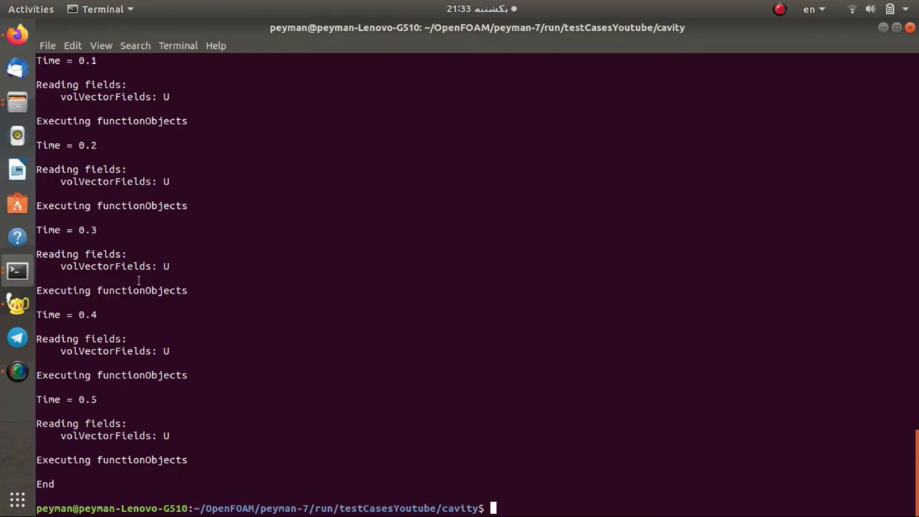
# - Open line_U.xy from the cavity case's postProcessing/singleGraph/0.5 folder to inspect the sampled velocity data
pyautogui.click(17, 101)
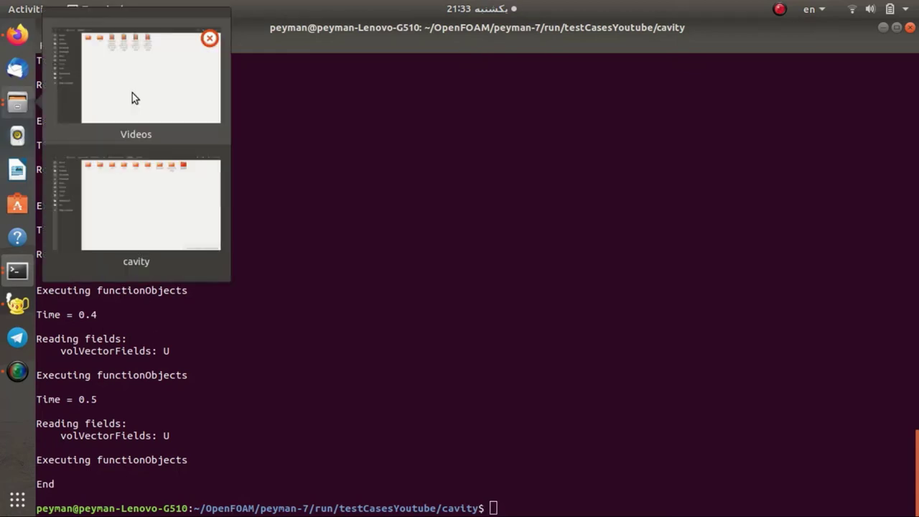
pyautogui.click(127, 172)
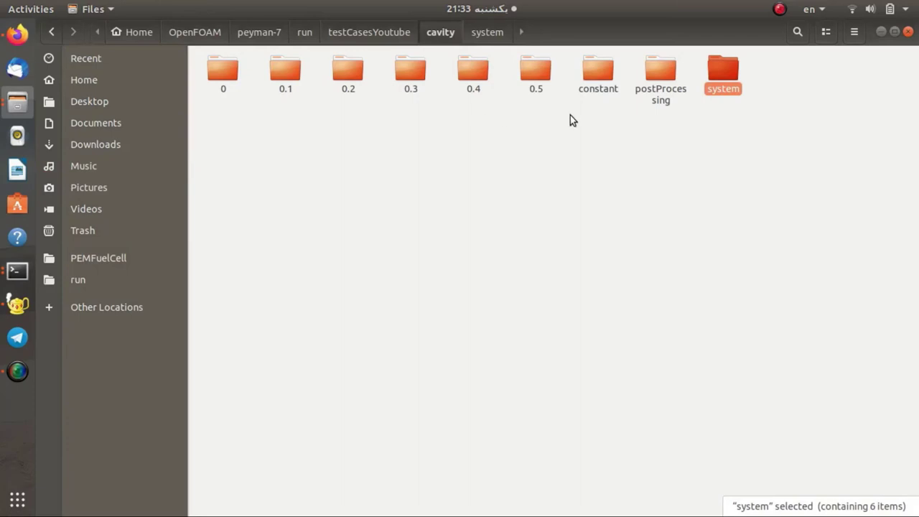
pyautogui.doubleClick(665, 90)
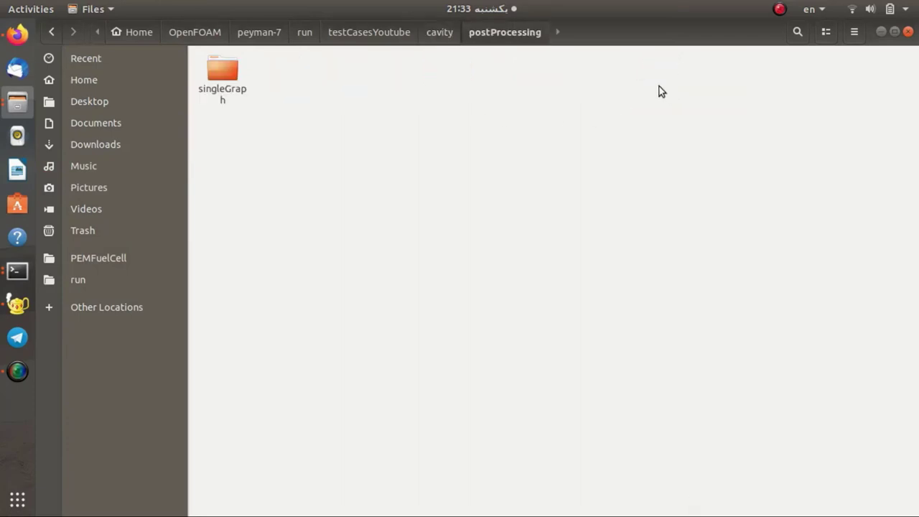
pyautogui.doubleClick(219, 71)
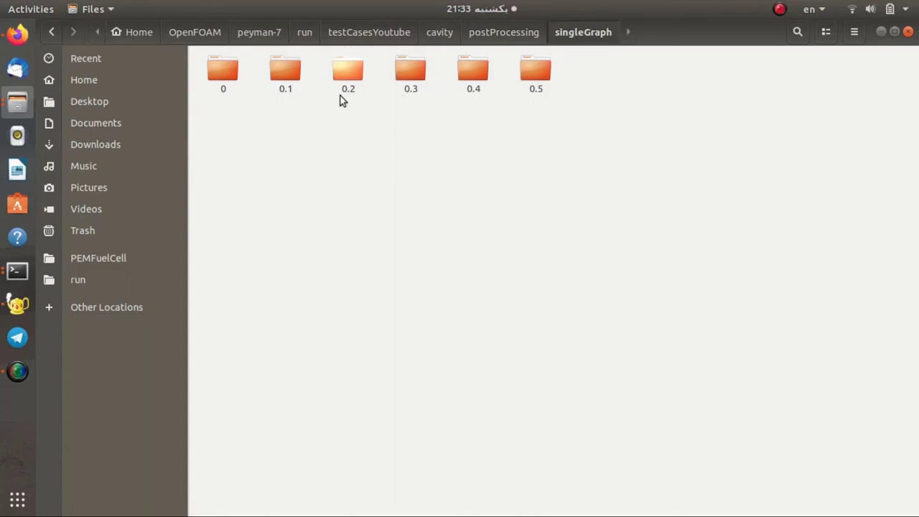
pyautogui.doubleClick(537, 72)
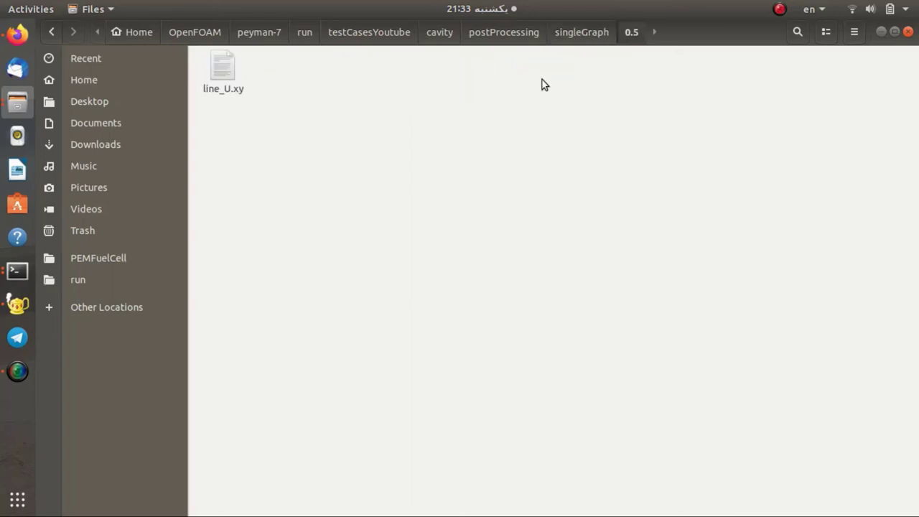
pyautogui.doubleClick(223, 67)
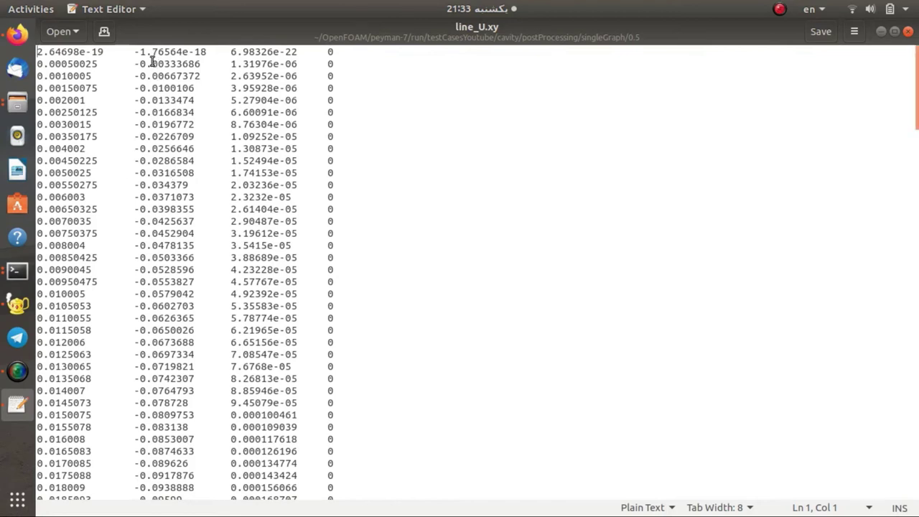
# - Look through the velocity component columns in the first rows of line_U.xy, and close the file
pyautogui.click(242, 64)
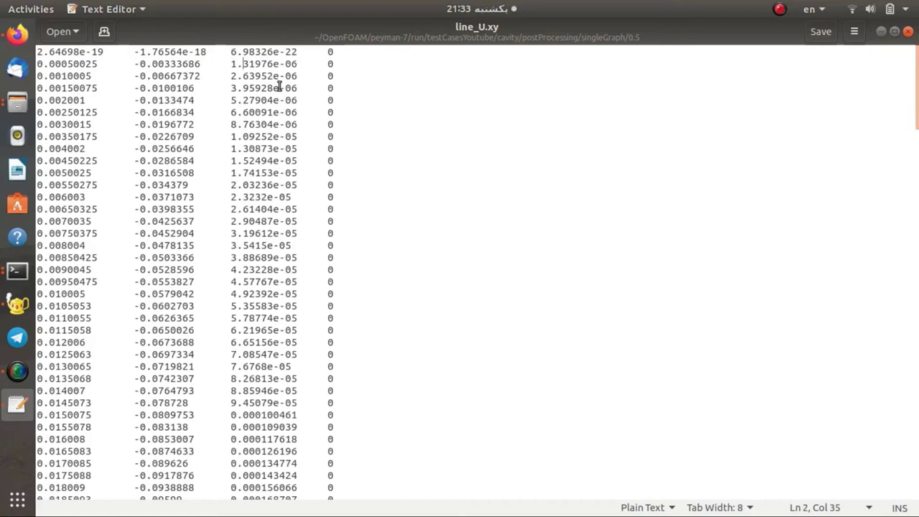
pyautogui.click(345, 63)
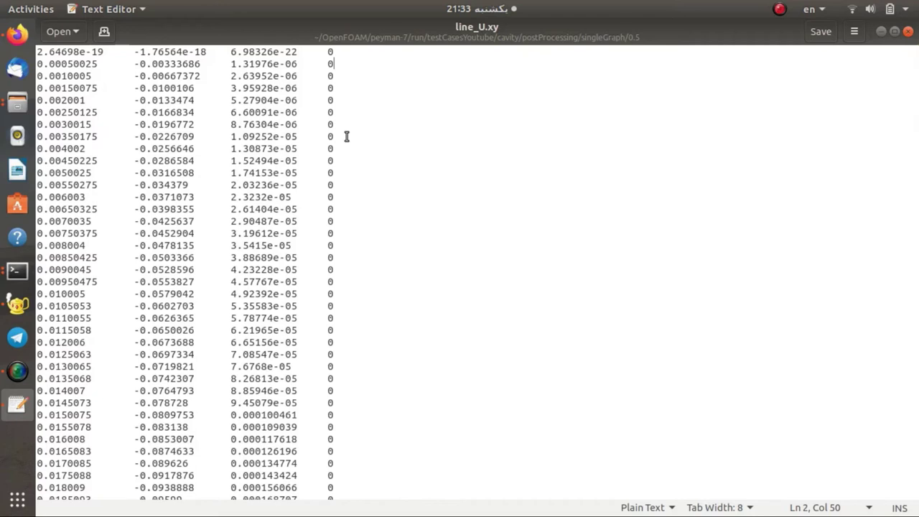
pyautogui.press('Down')
pyautogui.press('Down')
pyautogui.press('Down')
pyautogui.press('Down')
pyautogui.hotkey('ctrl', 'q')
# - Open CavityGhiaData from the testCasesYoutube folder in the text editor and examine its two columns of reference data
pyautogui.click(583, 32)
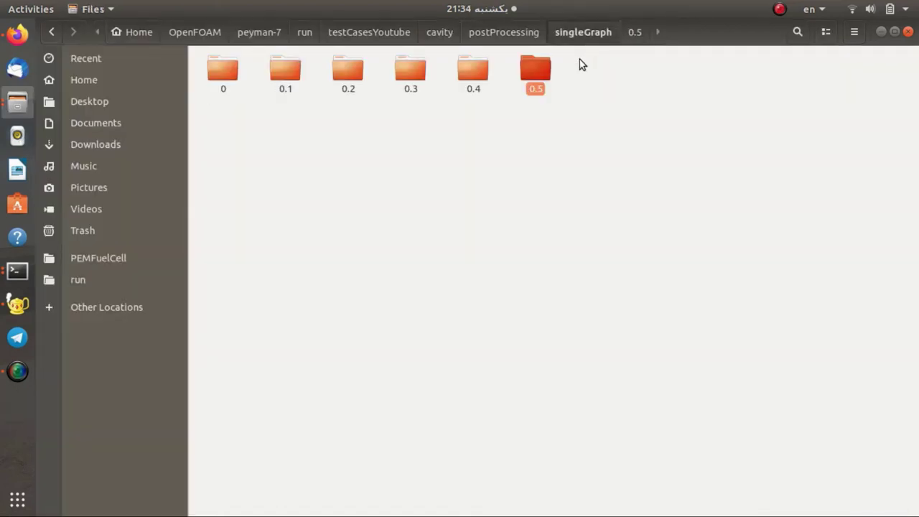
pyautogui.click(525, 36)
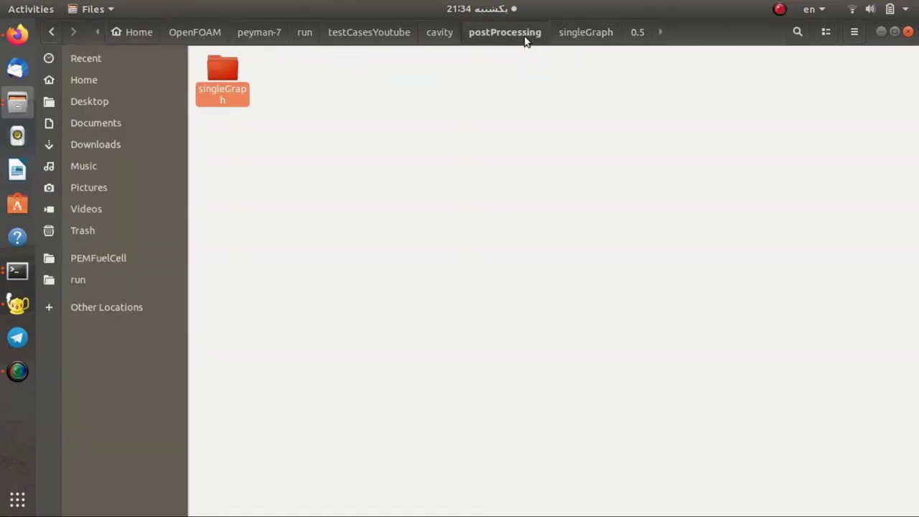
pyautogui.click(451, 36)
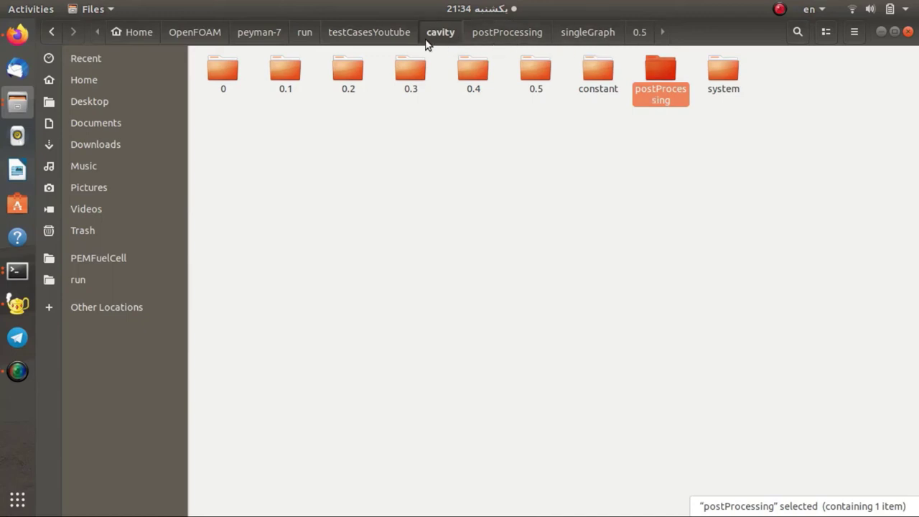
pyautogui.click(399, 36)
pyautogui.click(296, 81)
pyautogui.rightClick(296, 81)
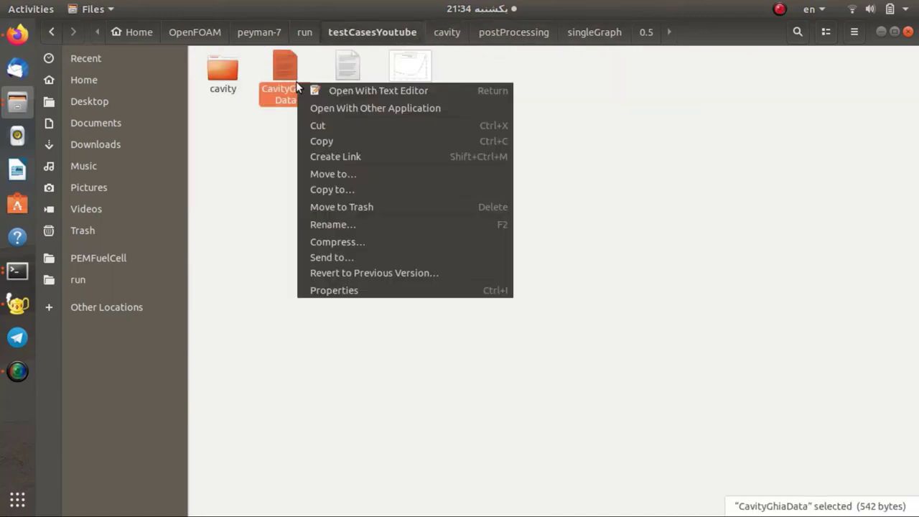
pyautogui.click(329, 89)
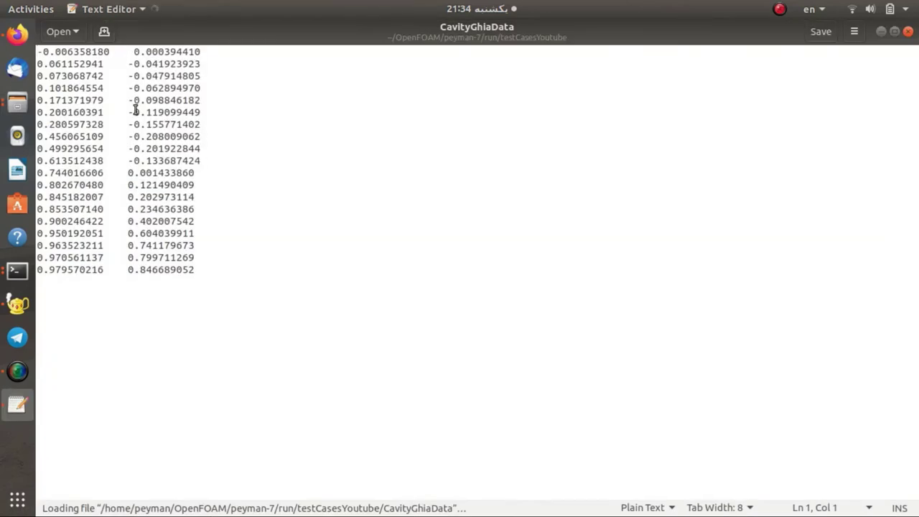
pyautogui.moveTo(197, 272); pyautogui.dragTo(31, 52)
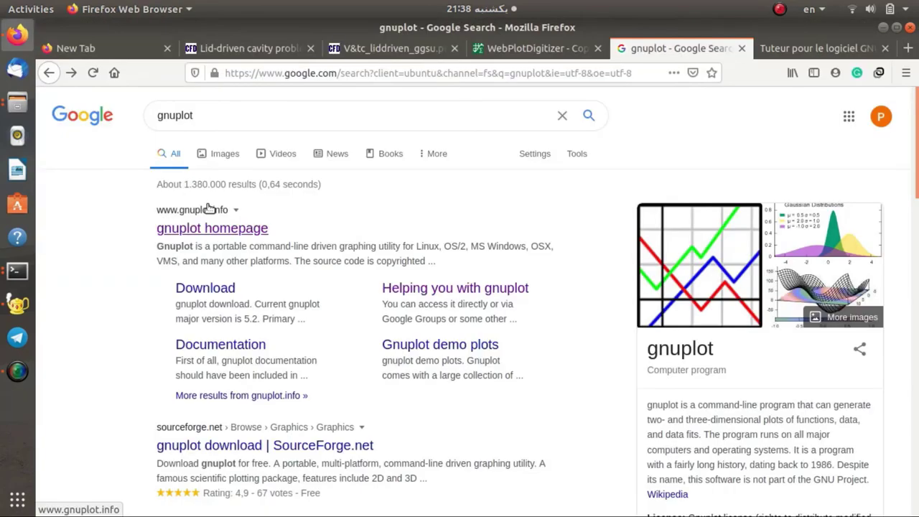
# - Switch to Firefox, open the gnuplot homepage from the search results, and bring up the already open GNUPLOT tutorial page
pyautogui.click(208, 209)
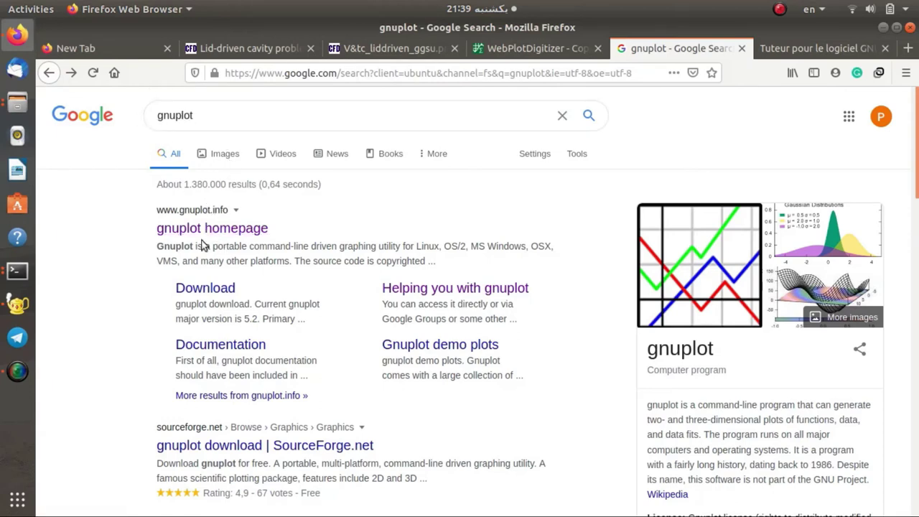
pyautogui.click(179, 231)
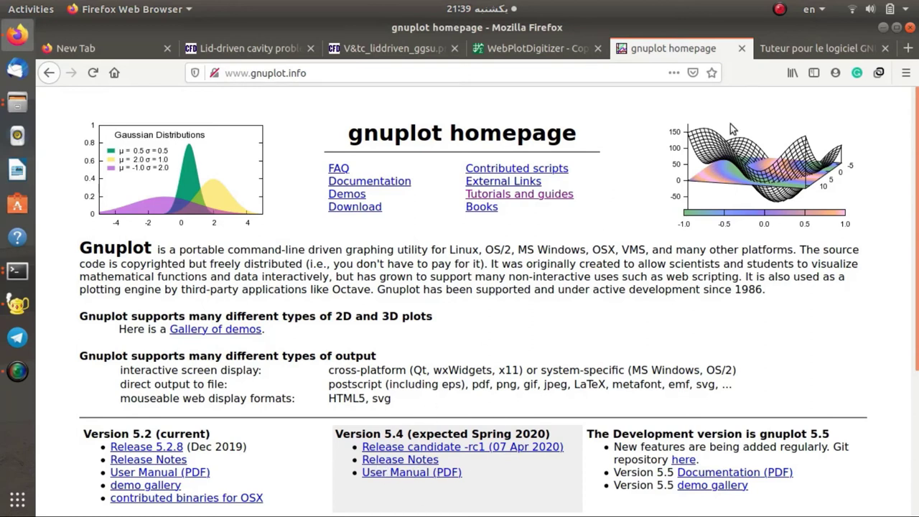
pyautogui.click(813, 40)
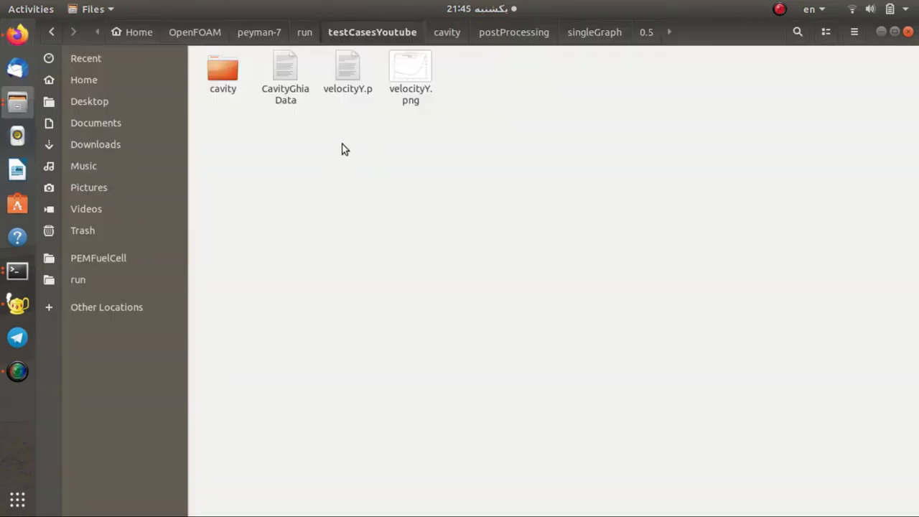
# - Open the gnuplot script velocityY.p from the testCasesYoutube folder in Geany
pyautogui.click(351, 74)
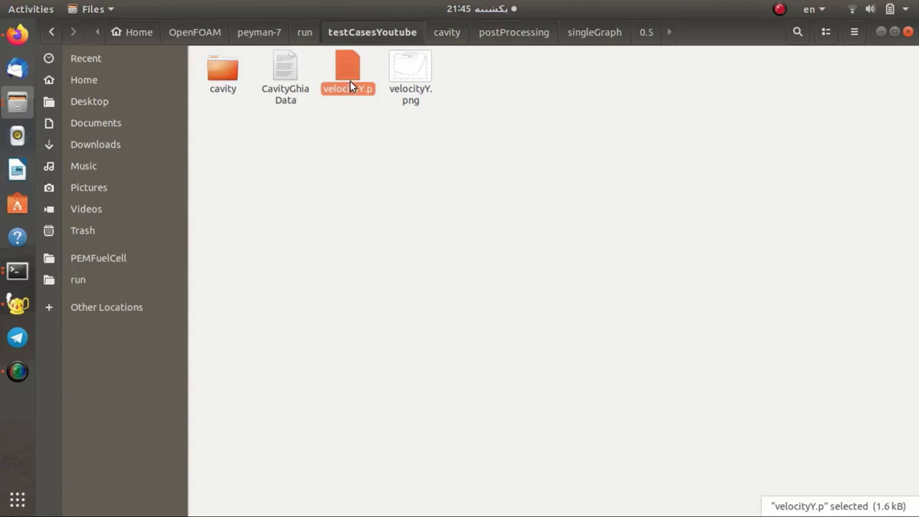
pyautogui.rightClick(350, 81)
pyautogui.click(371, 102)
pyautogui.click(590, 135)
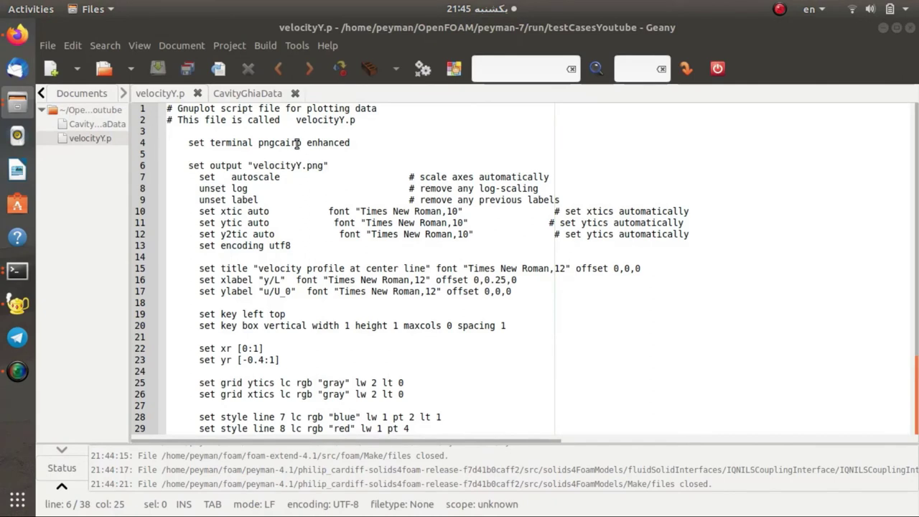
# - Review the output file name, autoscale, log and label resets, and the axis tic settings in velocityY.p
pyautogui.click(266, 177)
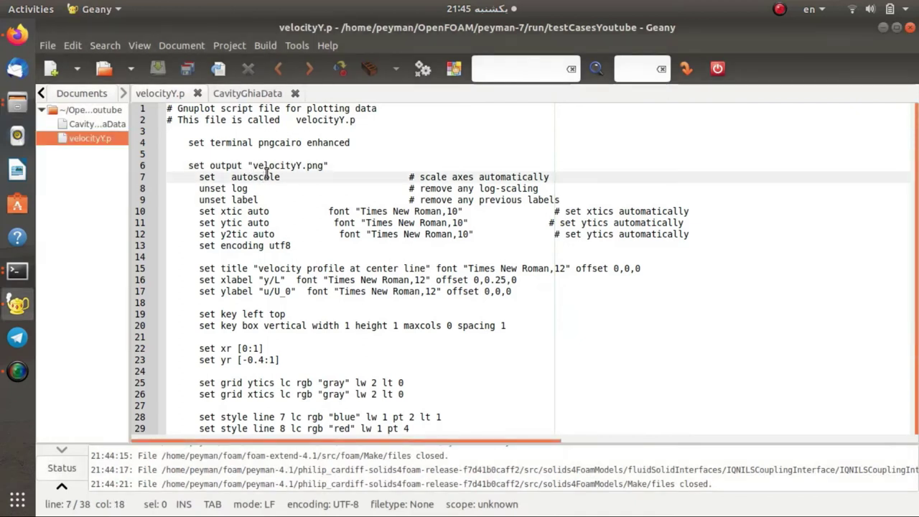
pyautogui.doubleClick(270, 166)
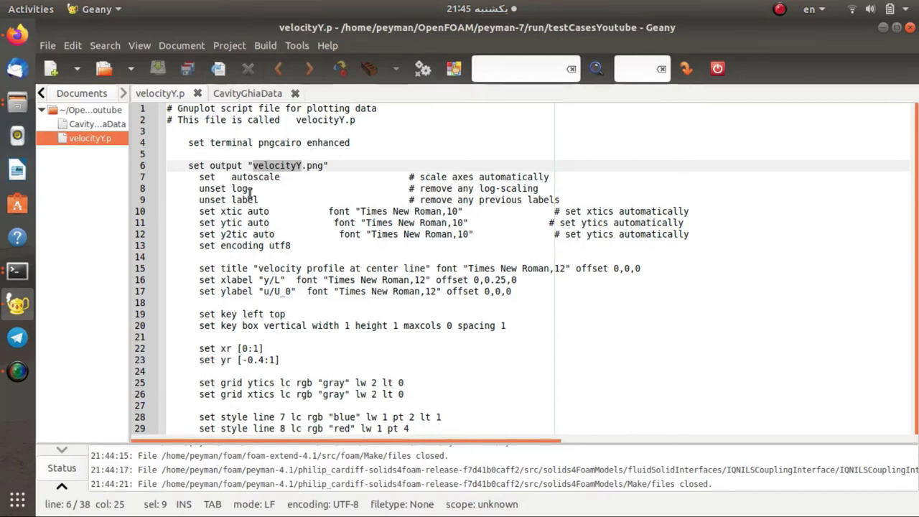
pyautogui.click(202, 188)
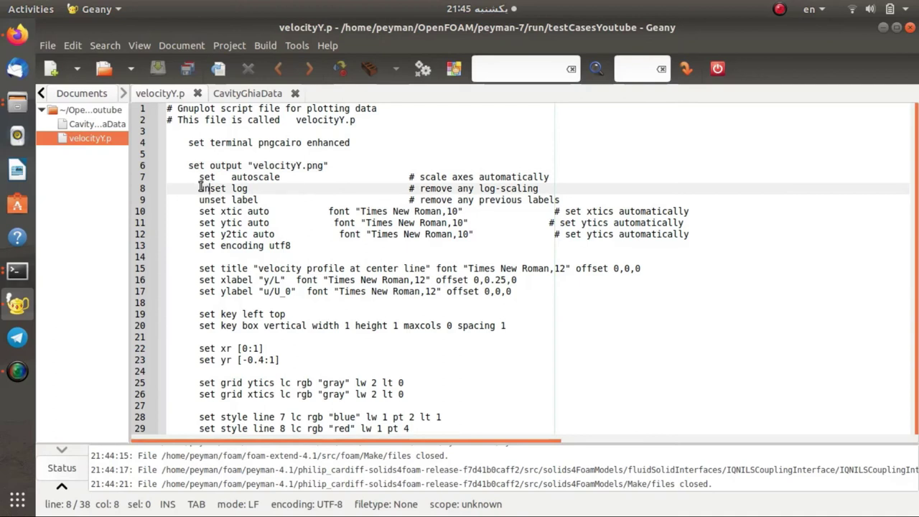
pyautogui.moveTo(201, 187); pyautogui.dragTo(244, 196)
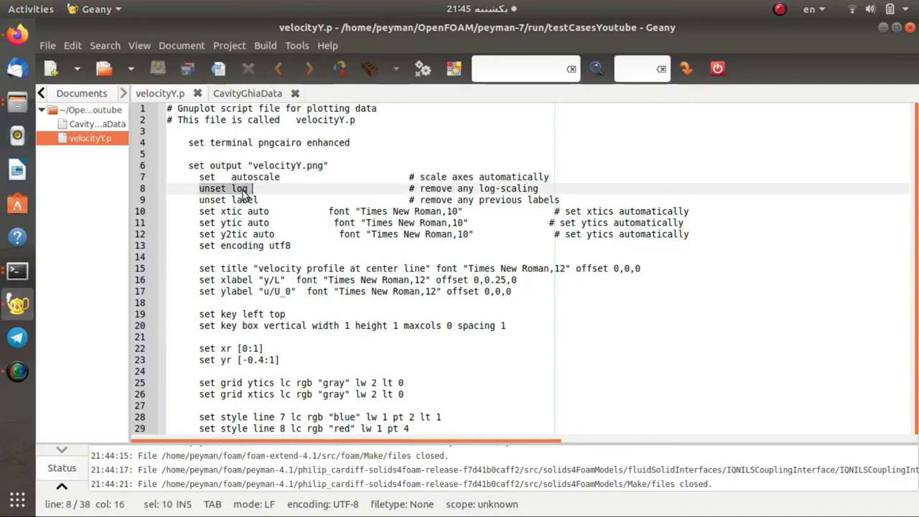
pyautogui.click(201, 190)
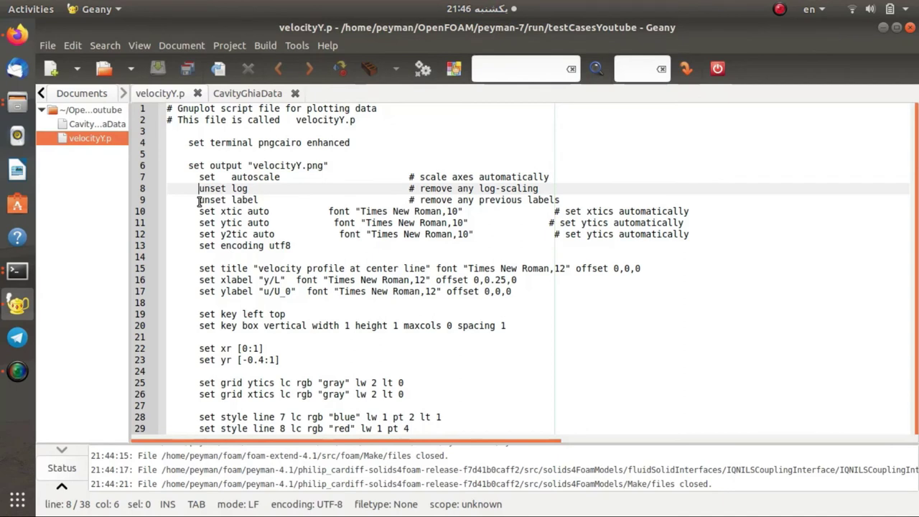
pyautogui.press('Down')
pyautogui.press('Down')
pyautogui.press('Down')
pyautogui.press('Down')
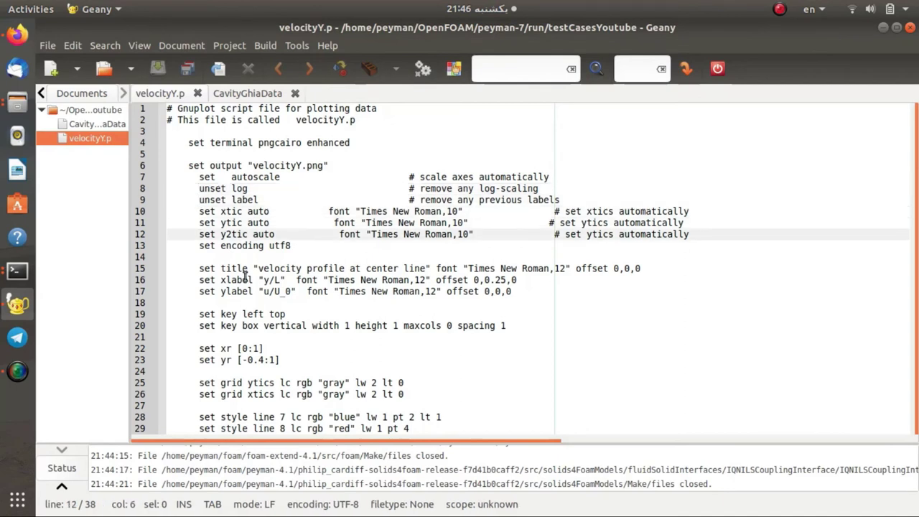
# - Review the plot title, the axis labels, and the xr and yr range settings in velocityY.p
pyautogui.click(244, 280)
pyautogui.click(238, 268)
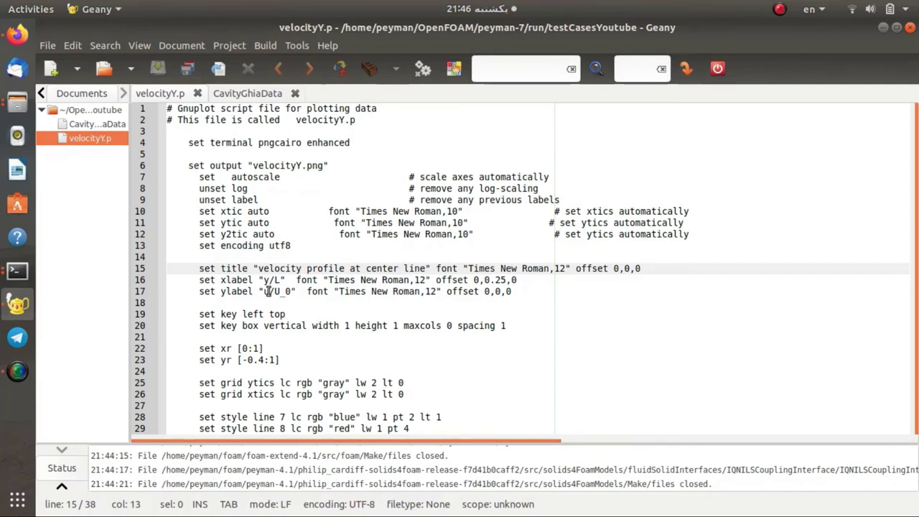
pyautogui.moveTo(264, 291); pyautogui.dragTo(291, 294)
pyautogui.moveTo(199, 349); pyautogui.dragTo(265, 349)
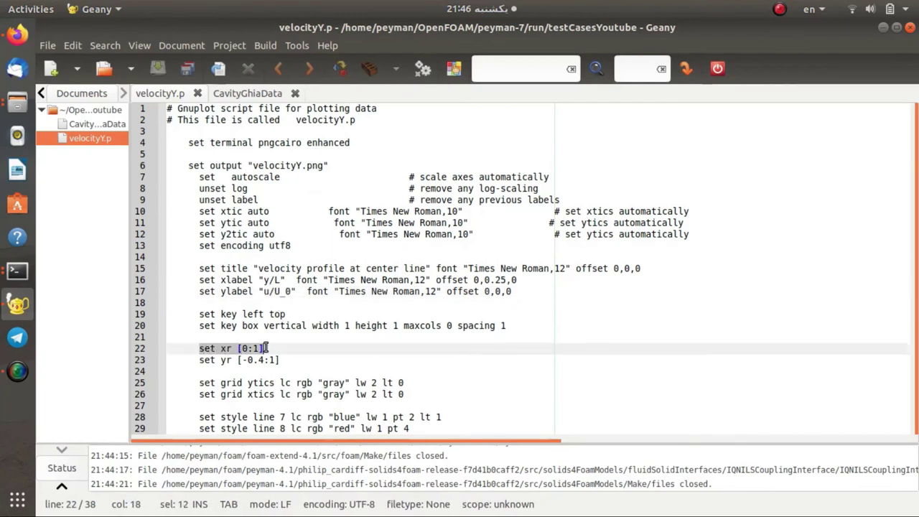
pyautogui.click(248, 350)
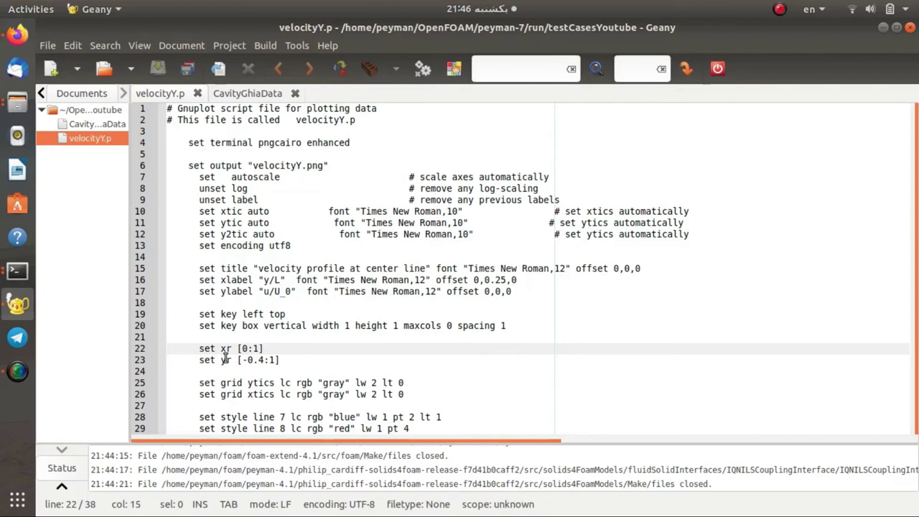
pyautogui.moveTo(200, 359); pyautogui.dragTo(287, 360)
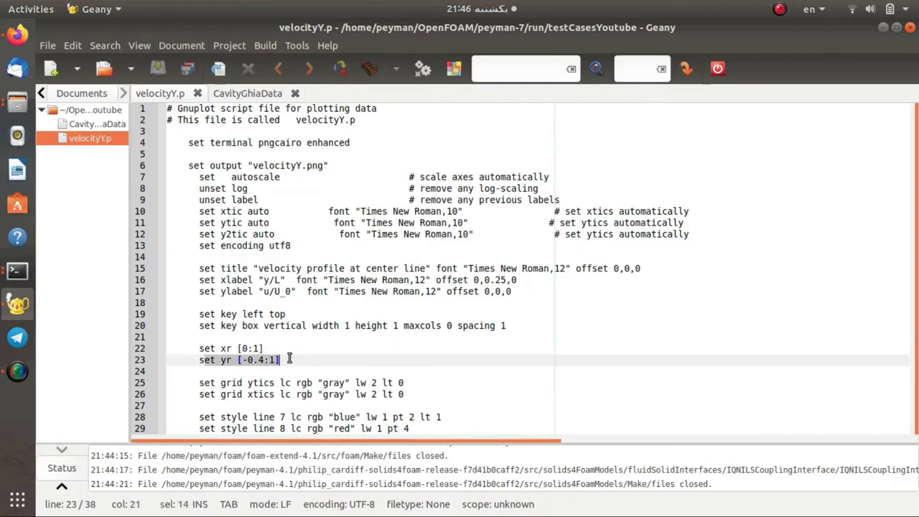
# - Check the axis ranges against the Ghia reference plot image in Firefox, and return to velocityY.p in Geany
pyautogui.click(17, 34)
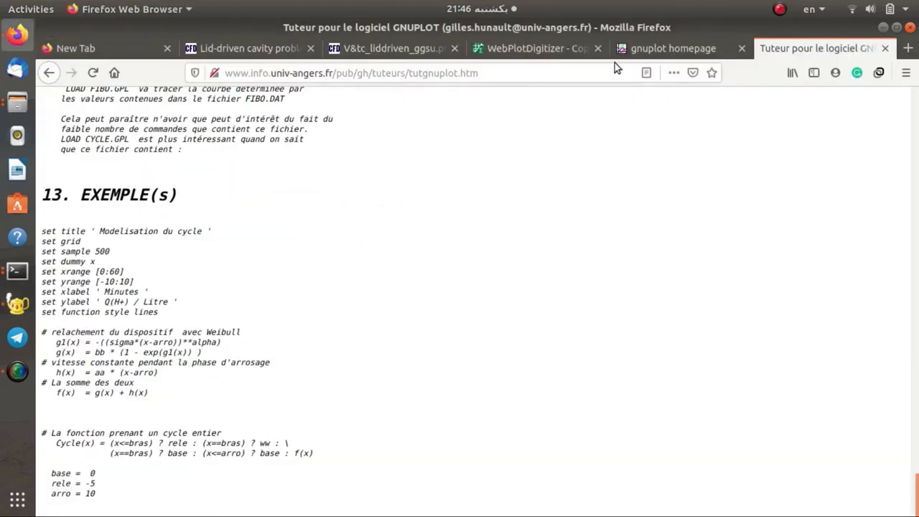
pyautogui.click(365, 49)
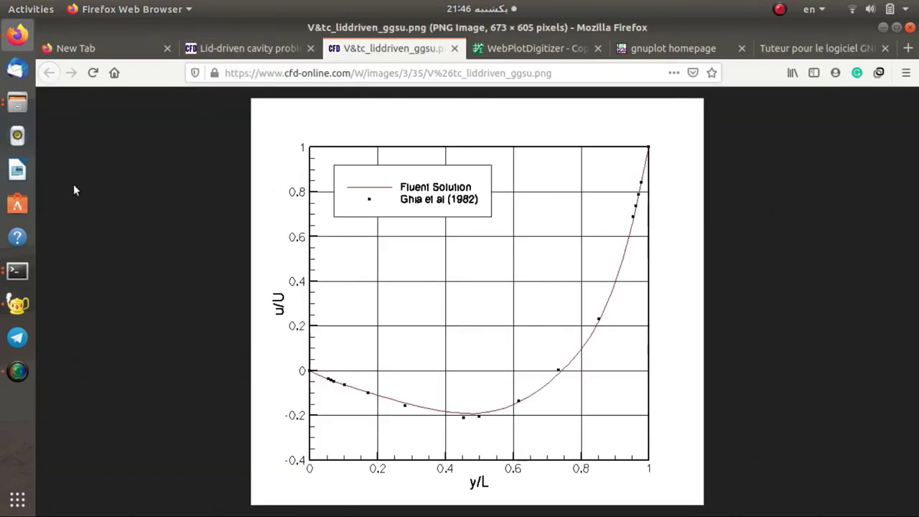
pyautogui.click(17, 303)
# - Review the grid and line style settings in velocityY.p, continuing down past the plot commands to the script's end
pyautogui.click(275, 383)
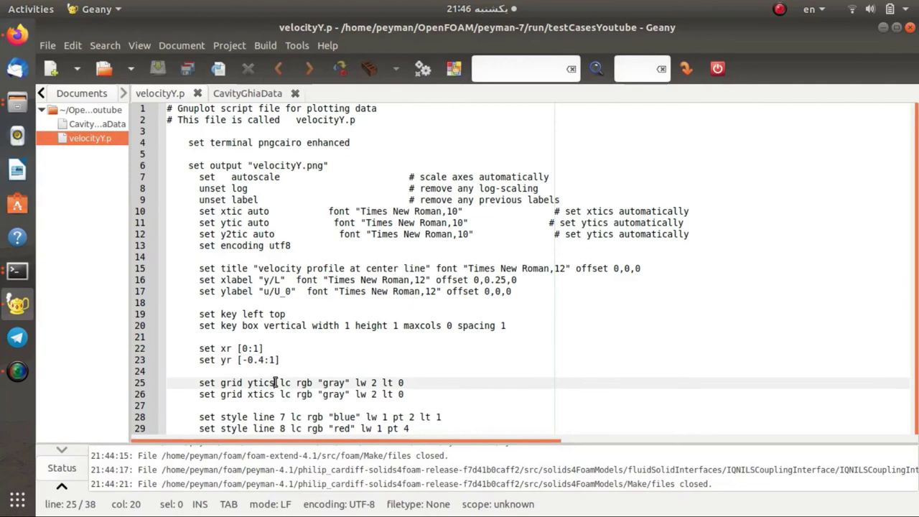
pyautogui.click(201, 383)
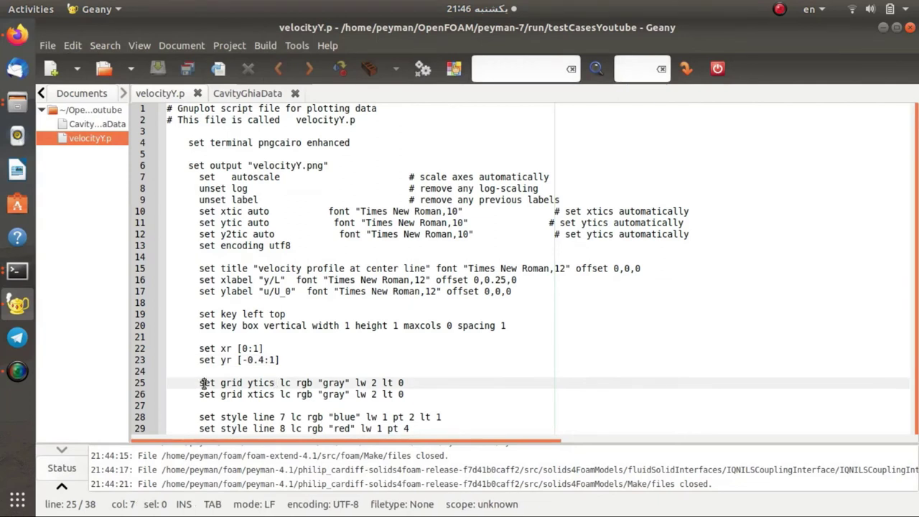
pyautogui.press('Down')
pyautogui.press('Down')
pyautogui.press('Down')
pyautogui.press('Down')
pyautogui.press('Down')
pyautogui.press('Down')
pyautogui.press('Down')
pyautogui.press('Down')
pyautogui.press('Down')
pyautogui.press('Down')
pyautogui.press('Down')
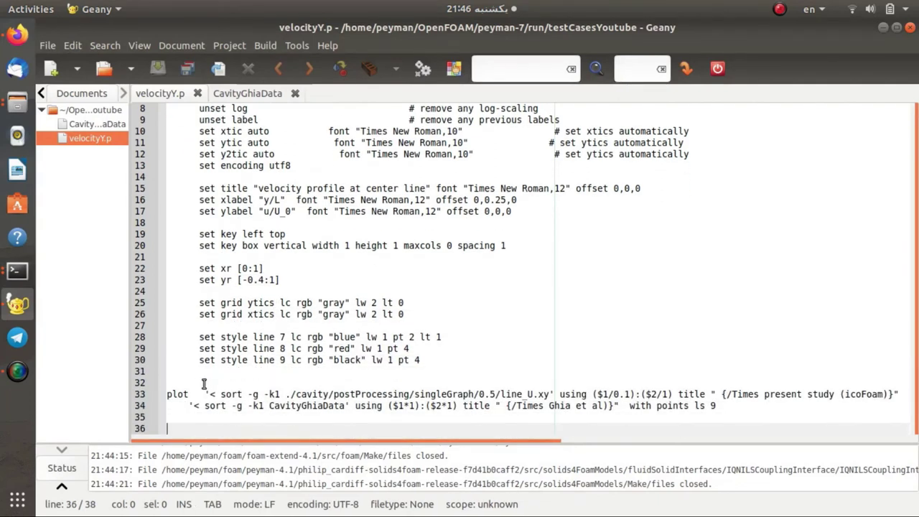
pyautogui.press('Down')
pyautogui.press('Down')
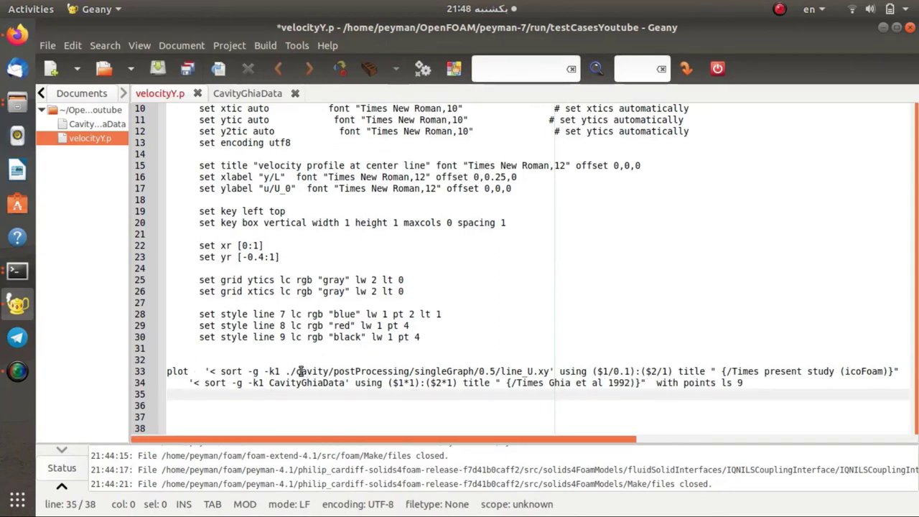
# - Examine the data file paths and column scaling expressions in the plot commands for line_U.xy and CavityGhiaData
pyautogui.moveTo(289, 371); pyautogui.dragTo(542, 375)
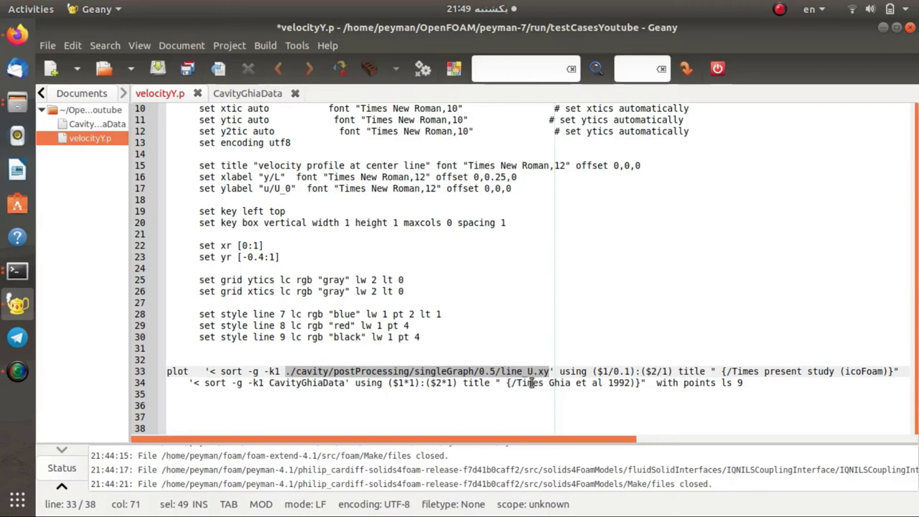
pyautogui.moveTo(603, 372); pyautogui.dragTo(627, 373)
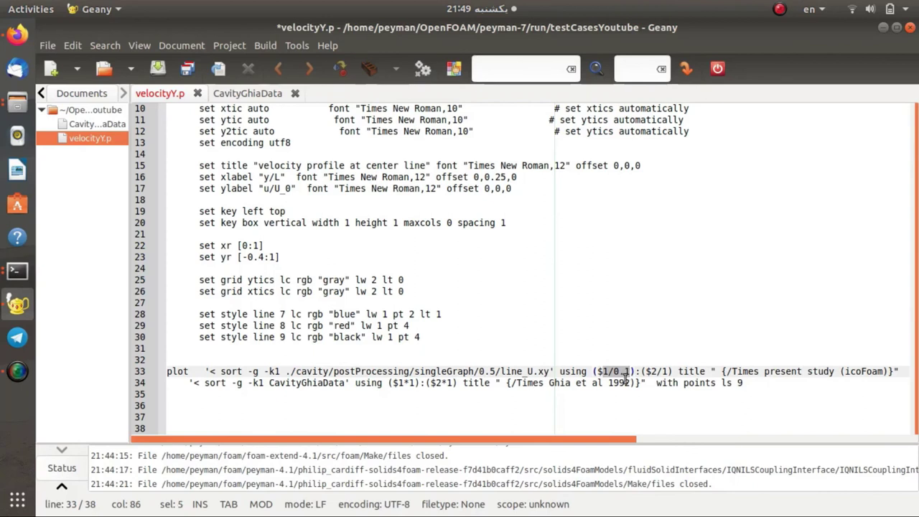
pyautogui.click(667, 372)
pyautogui.click(650, 371)
pyautogui.moveTo(652, 371); pyautogui.dragTo(669, 372)
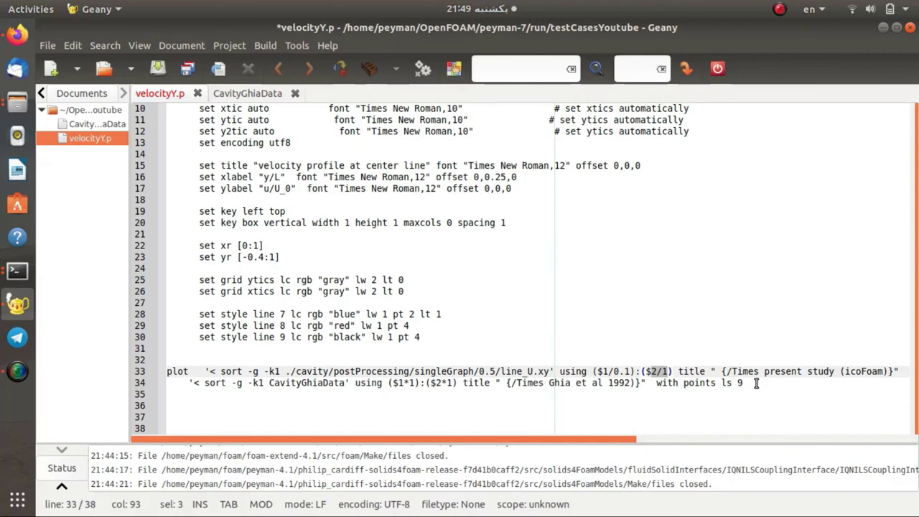
pyautogui.moveTo(270, 383); pyautogui.dragTo(320, 386)
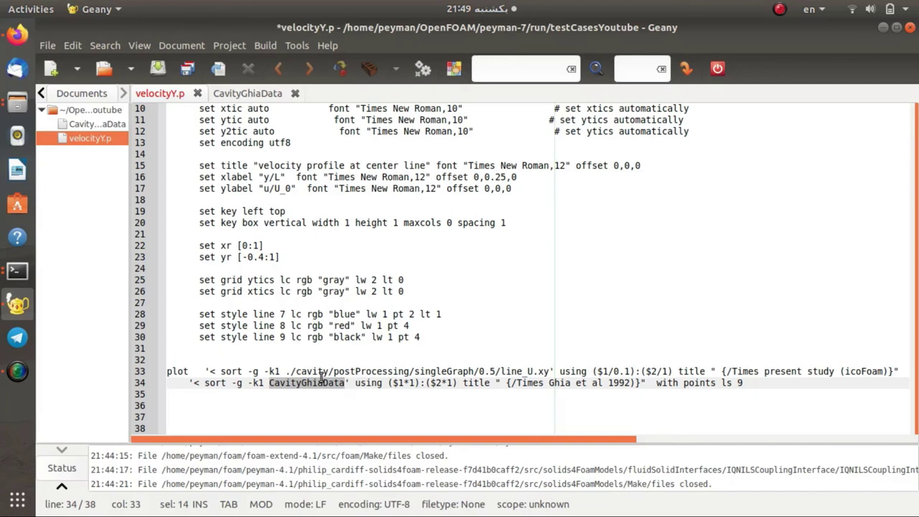
pyautogui.click(404, 383)
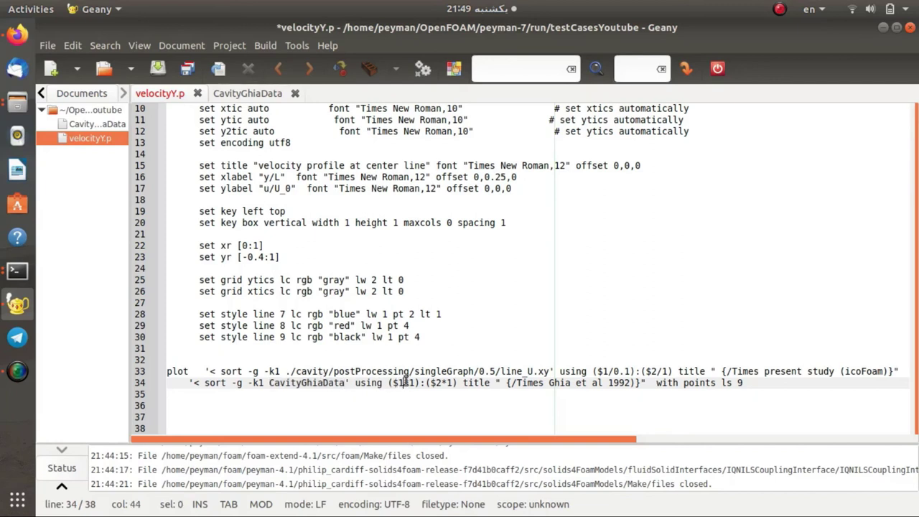
pyautogui.moveTo(388, 383); pyautogui.dragTo(463, 383)
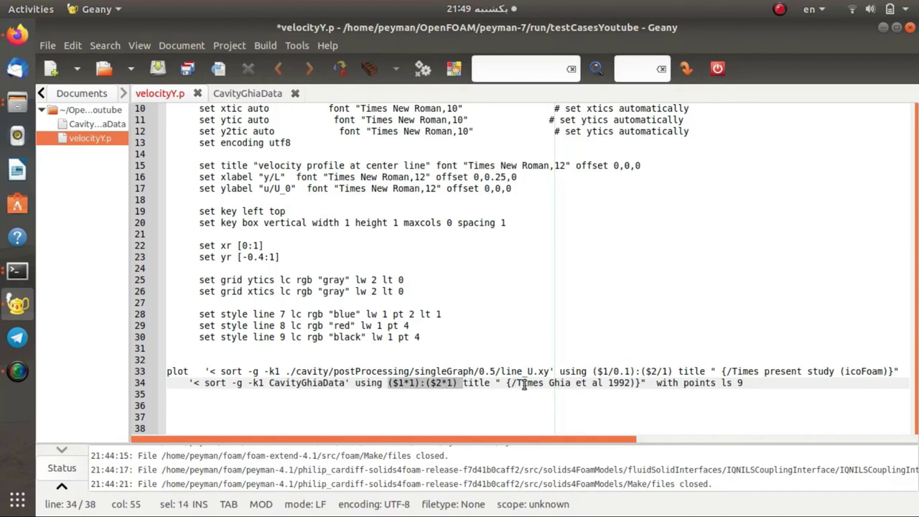
# - Review the Ghia et al 1992 title, the with points ls 9 setting, and the with lines ls 7 setting in velocityY.p's plot commands
pyautogui.moveTo(549, 383); pyautogui.dragTo(637, 382)
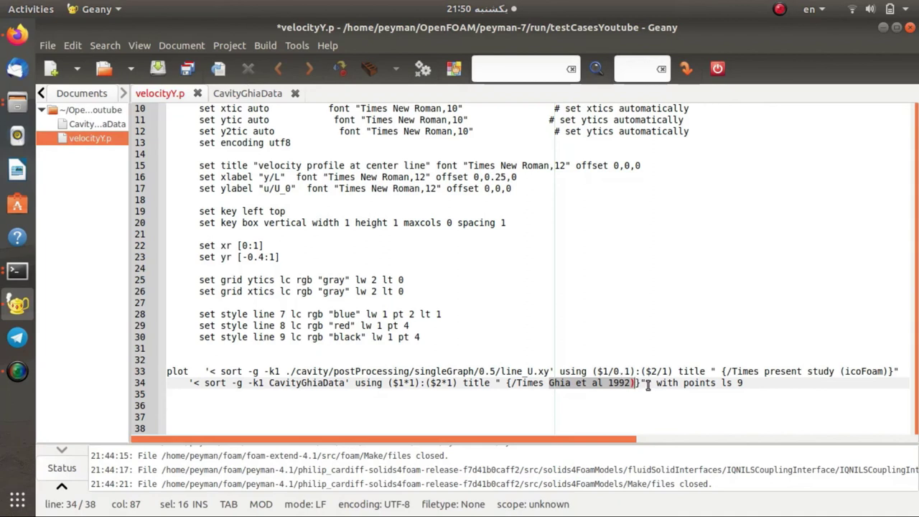
pyautogui.tripleClick(701, 388)
pyautogui.click(701, 387)
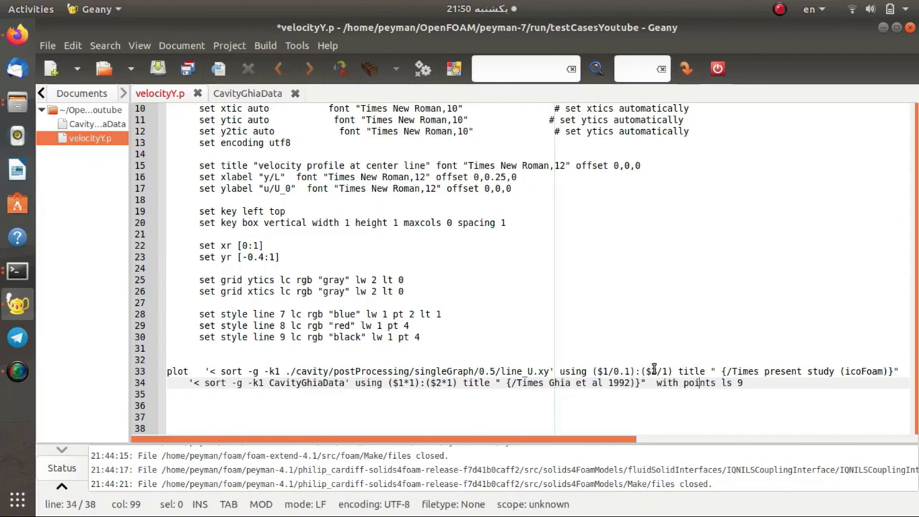
pyautogui.hscroll(5, 606, 445)
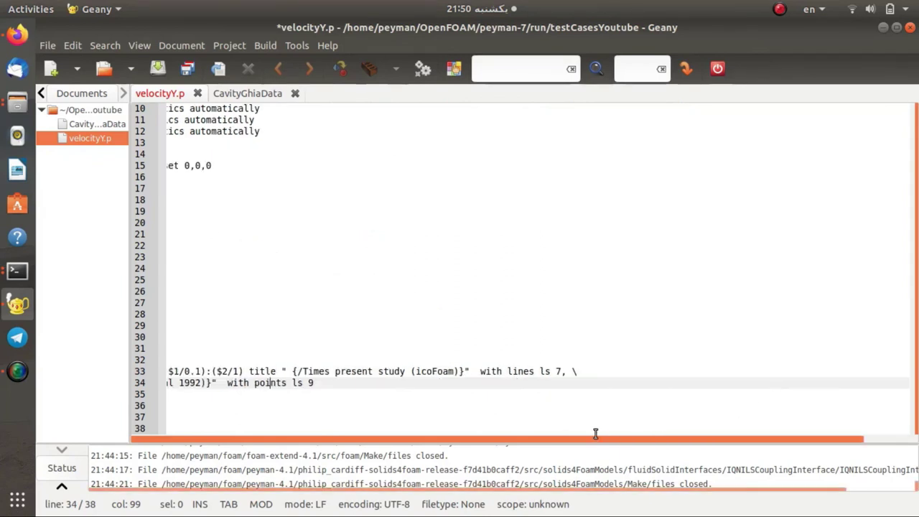
pyautogui.click(517, 371)
pyautogui.moveTo(531, 445); pyautogui.dragTo(503, 436)
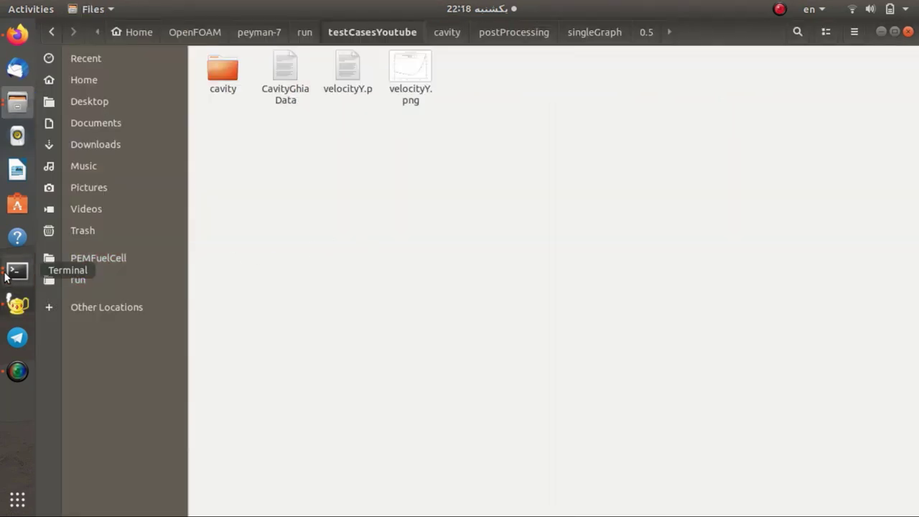
# - Switch to the terminal, clear it, and check the current directory's path and contents with pwd and ls
pyautogui.click(17, 272)
pyautogui.click(96, 219)
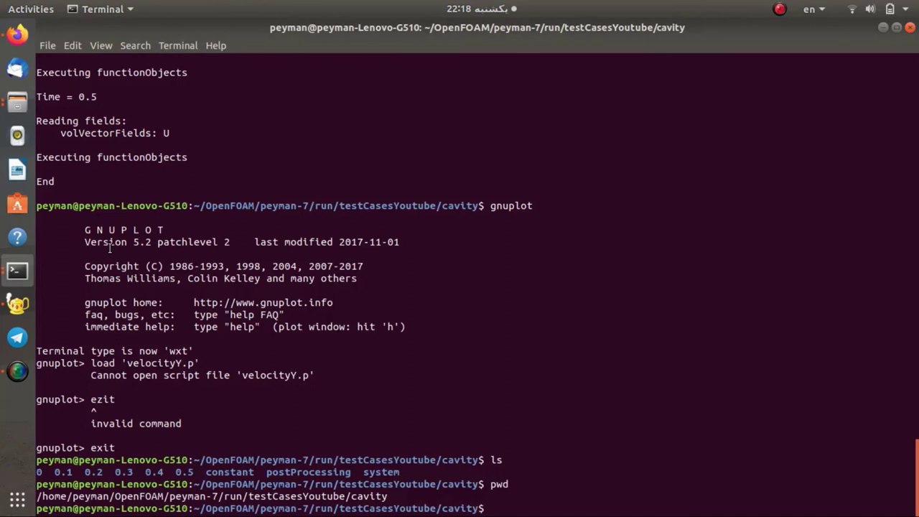
pyautogui.hotkey('ctrl', 'l')
pyautogui.write('pwd')
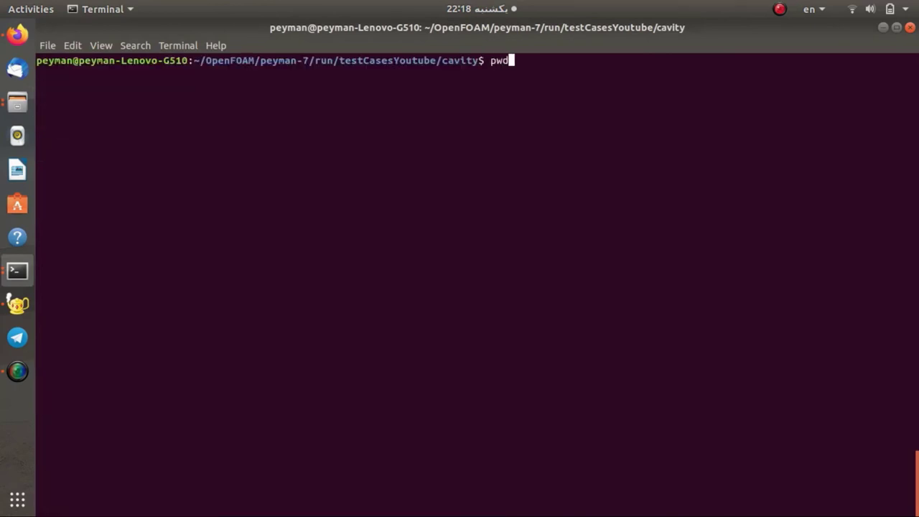
pyautogui.press('Return')
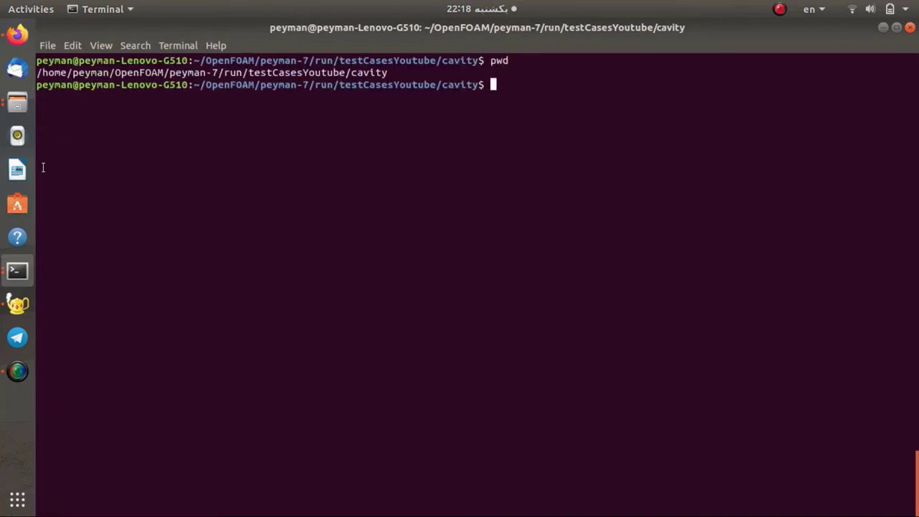
pyautogui.tripleClick(369, 82)
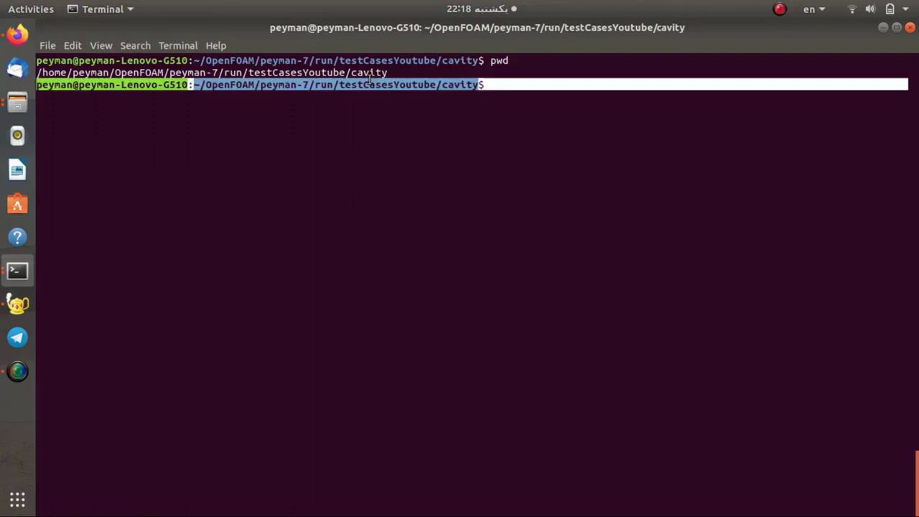
pyautogui.tripleClick(355, 65)
pyautogui.click(347, 148)
pyautogui.write('ls')
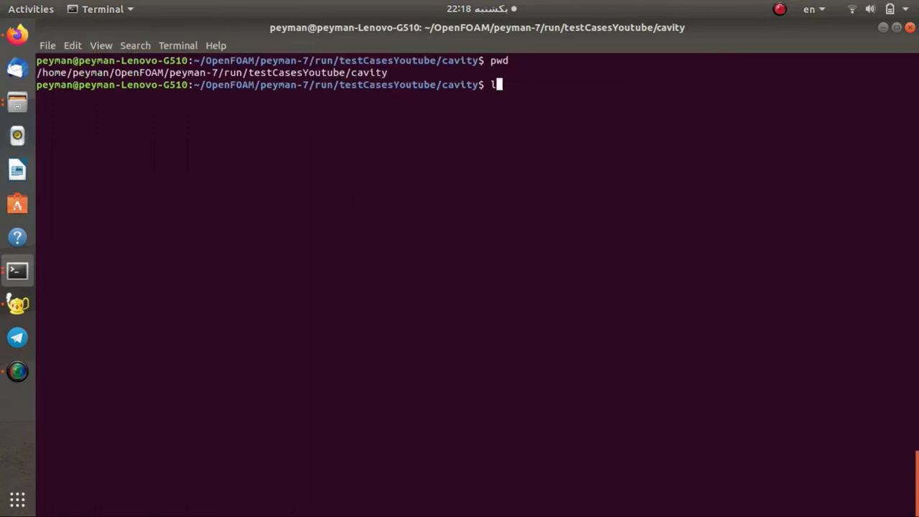
pyautogui.press('Return')
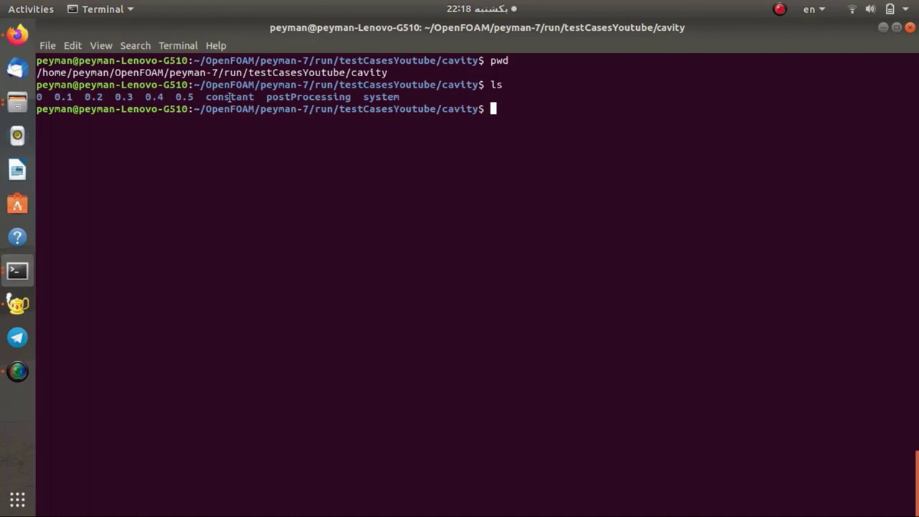
# - Move up one level to the testCasesYoutube directory and list its contents to locate velocityY.p
pyautogui.write('cd ..')
pyautogui.press('Return')
pyautogui.write('ls')
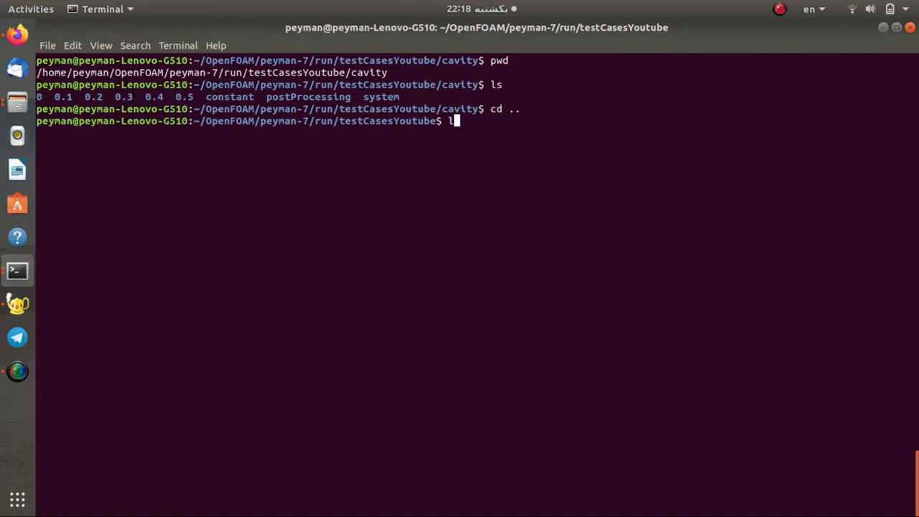
pyautogui.press('Return')
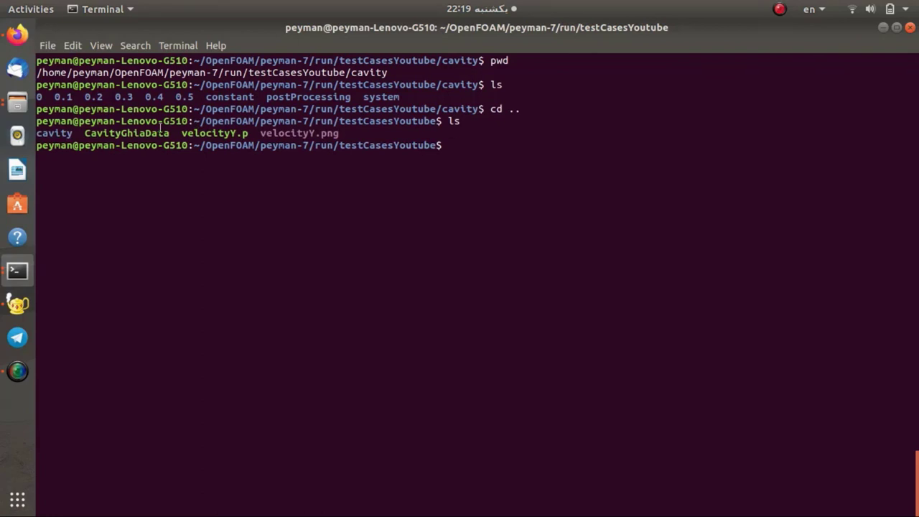
pyautogui.doubleClick(238, 137)
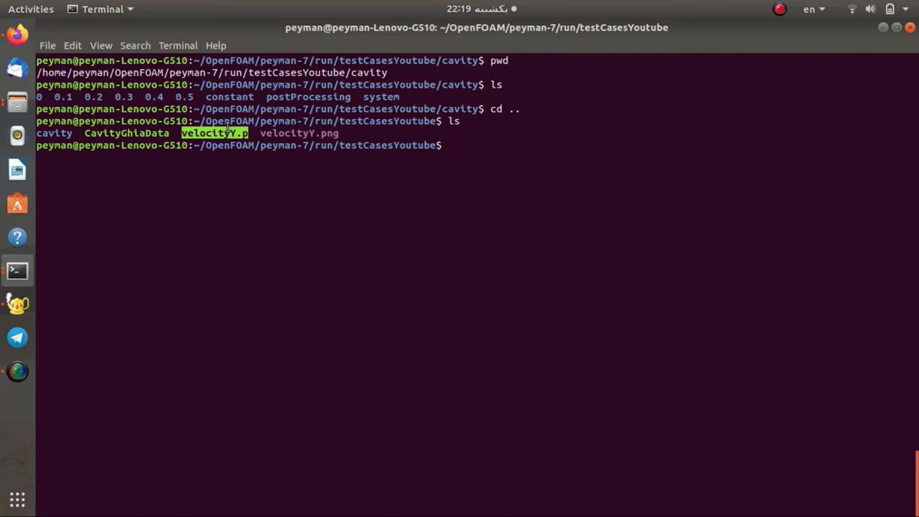
# - Start gnuplot in the testCasesYoutube directory and load the script 'velocityY.p'
pyautogui.click(460, 175)
pyautogui.write('gnu')
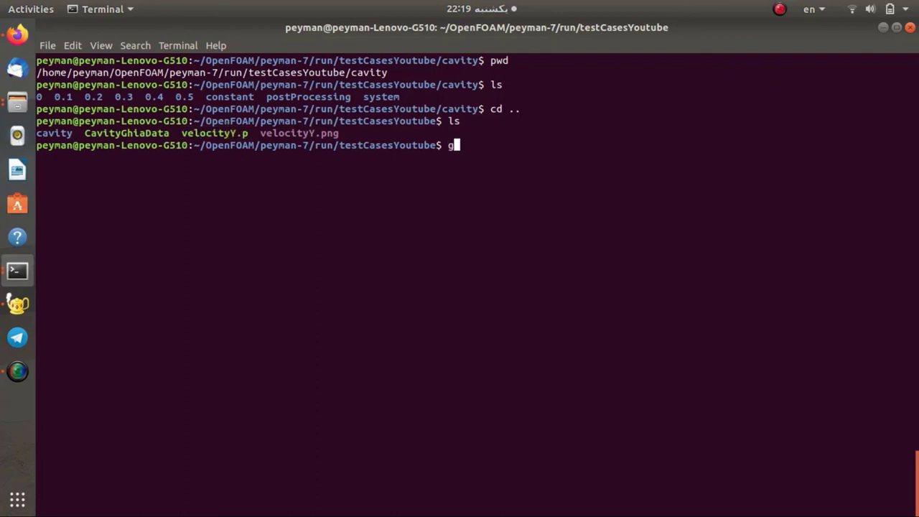
pyautogui.write('plot')
pyautogui.press('Return')
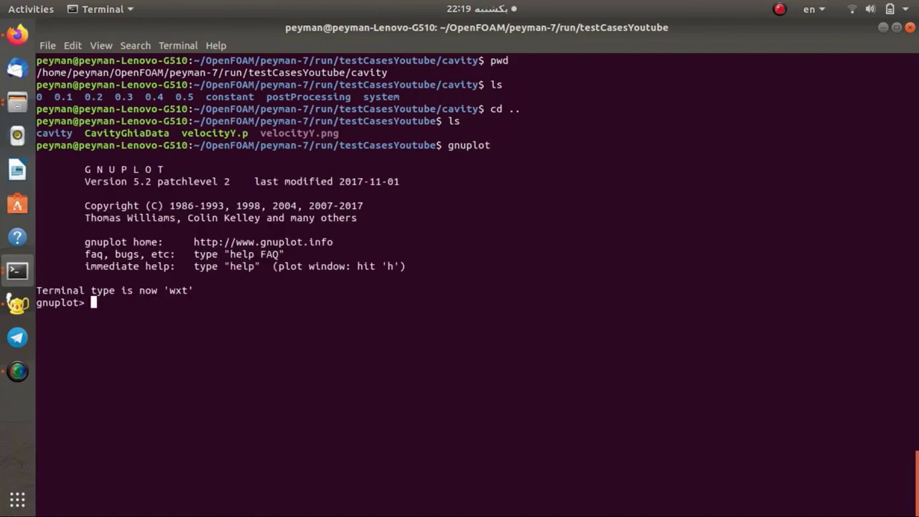
pyautogui.write("load 'vel")
pyautogui.press('Tab')
pyautogui.write("p'")
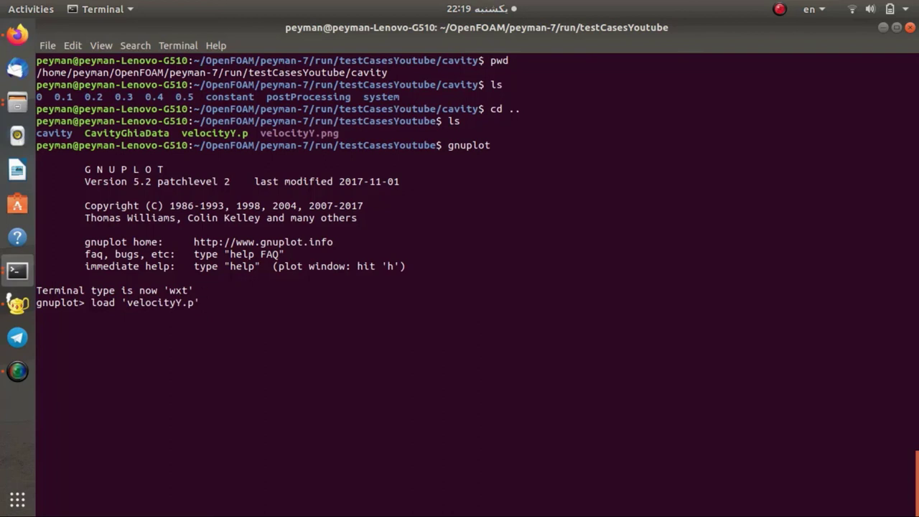
pyautogui.press('Return')
# - Switch to the testCasesYoutube folder in Files and open velocityY.png to view the plotted velocity profile
pyautogui.click(17, 101)
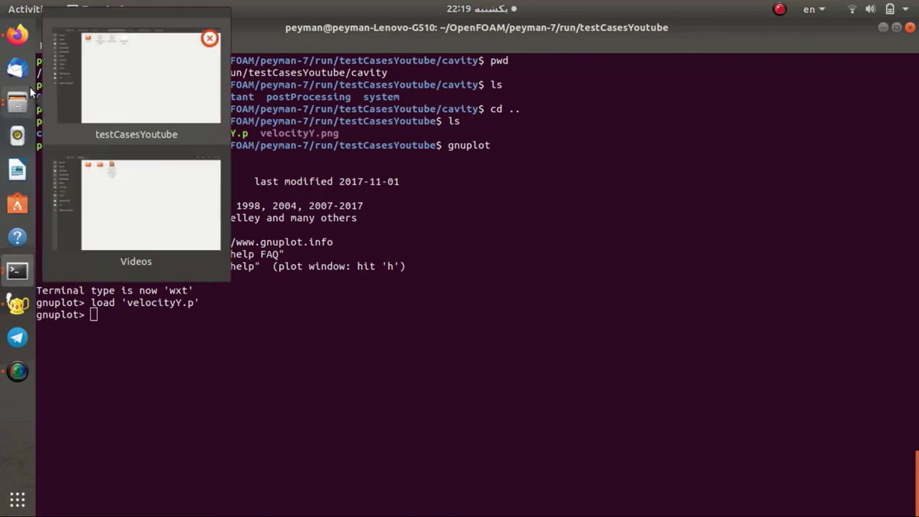
pyautogui.click(150, 87)
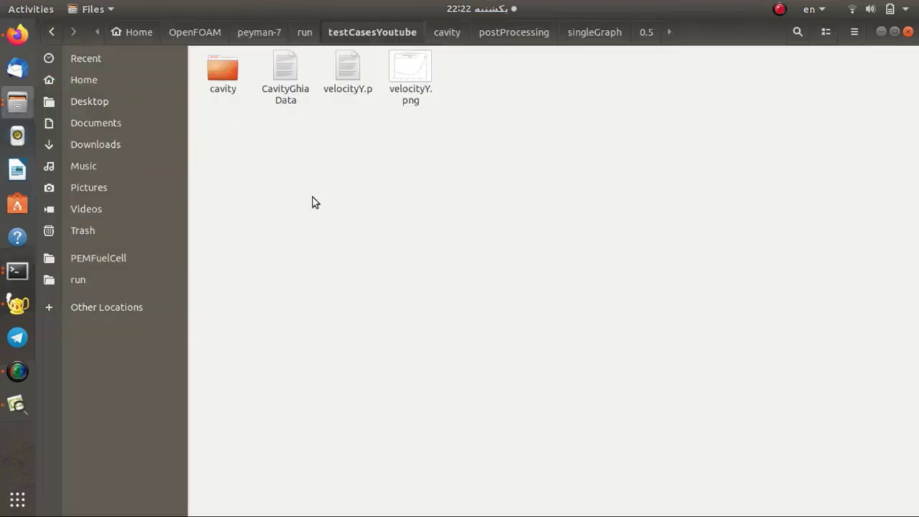
pyautogui.doubleClick(414, 66)
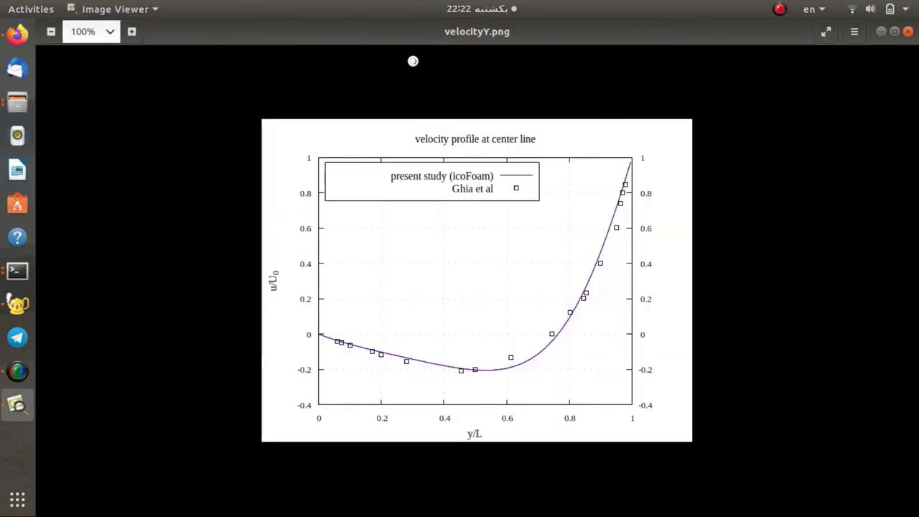